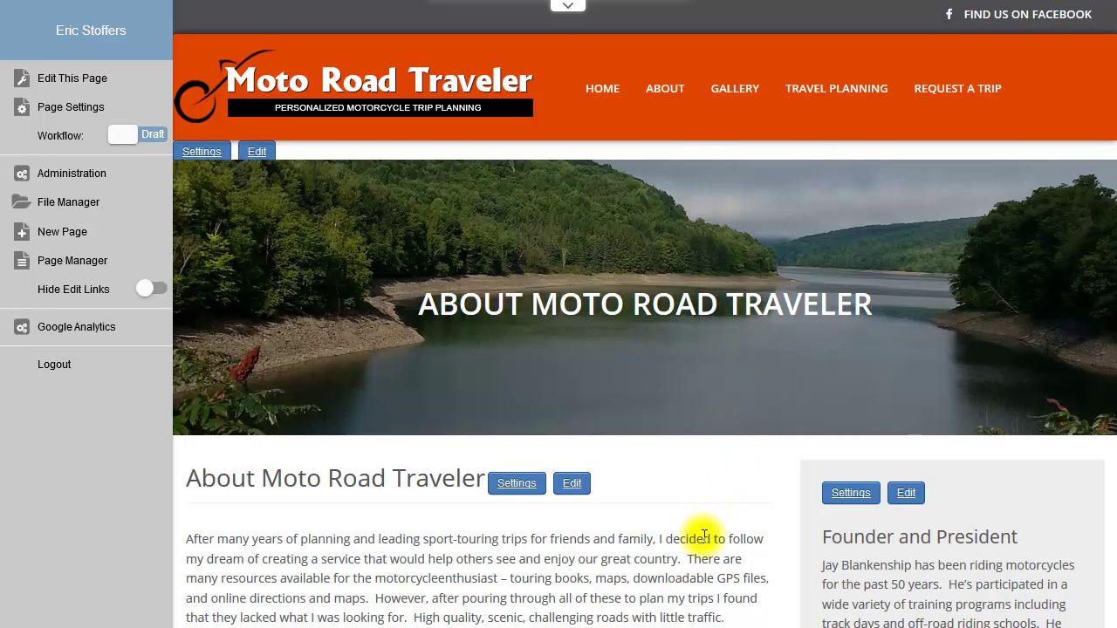
- Examine the body paragraphs of the About page from beginning to end
scroll(723, 436, down, 3)
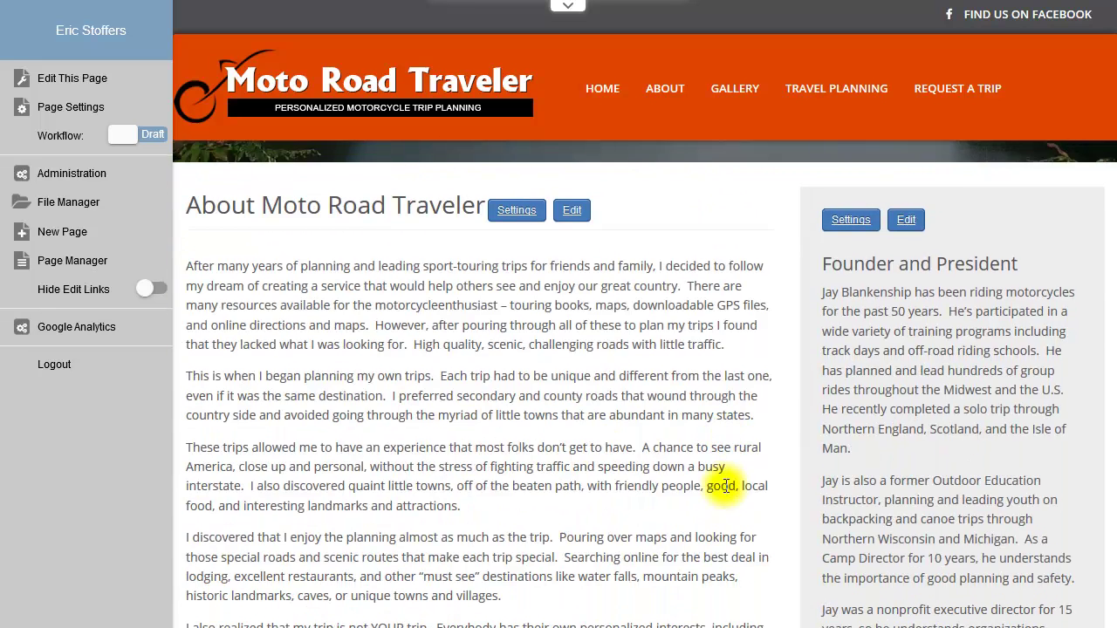
drag(247, 276, 521, 548)
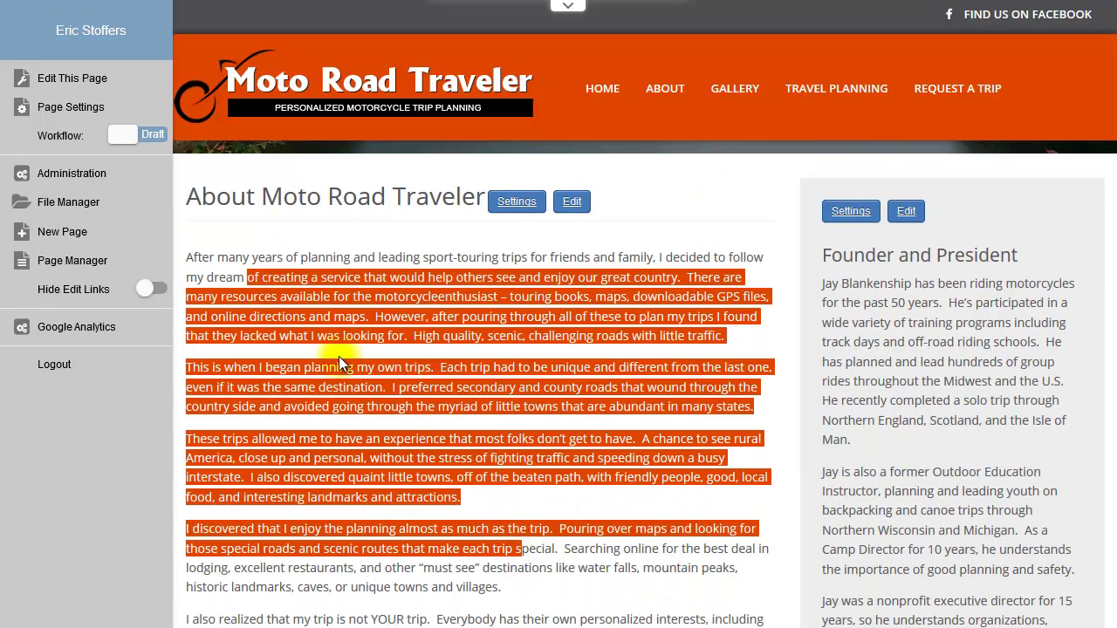
click(388, 368)
drag(260, 367, 351, 368)
click(382, 368)
drag(355, 531, 516, 548)
click(618, 519)
scroll(744, 445, up, 3)
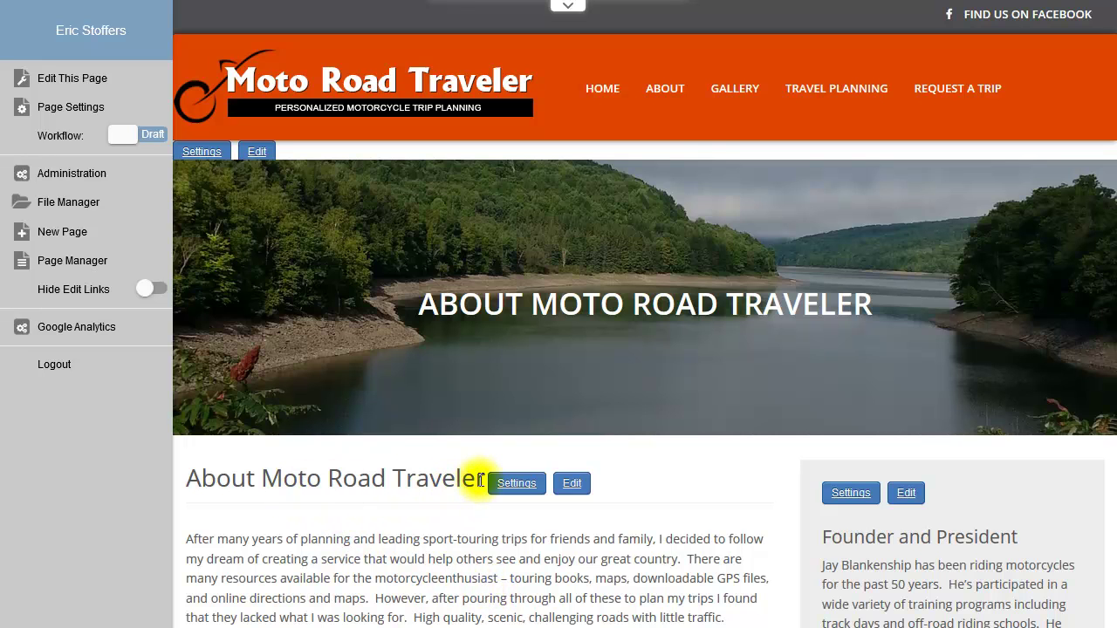
drag(212, 538, 476, 579)
scroll(476, 579, down, 3)
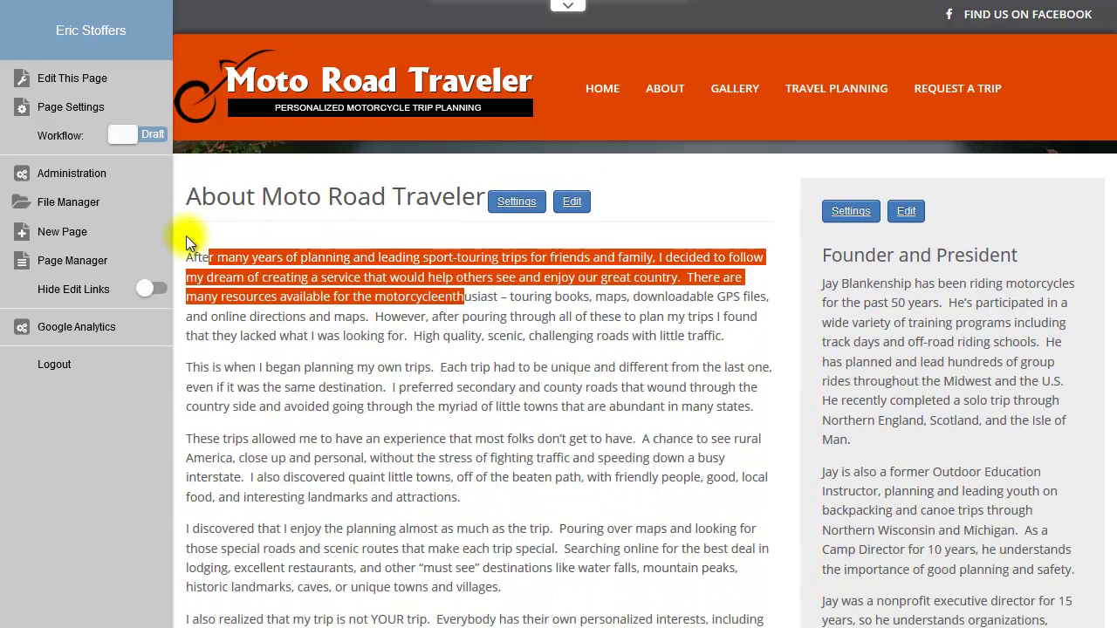
scroll(320, 320, down, 6)
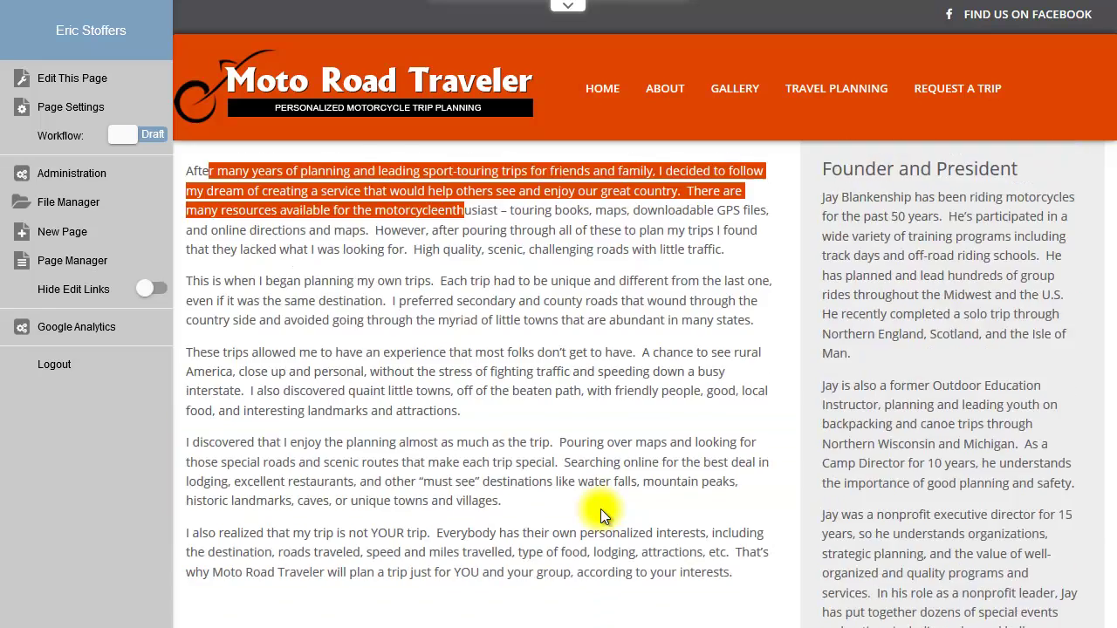
scroll(600, 509, up, 10)
- Check the feature instance title in the general settings of the About page's main content block and compare it with the page heading
drag(201, 478, 464, 480)
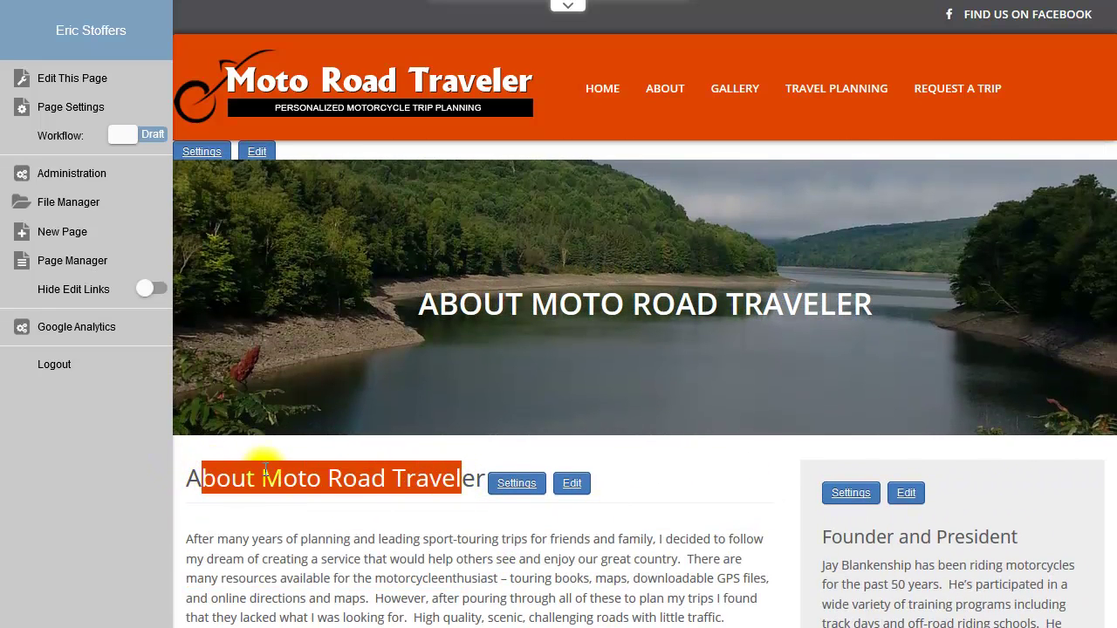
click(399, 479)
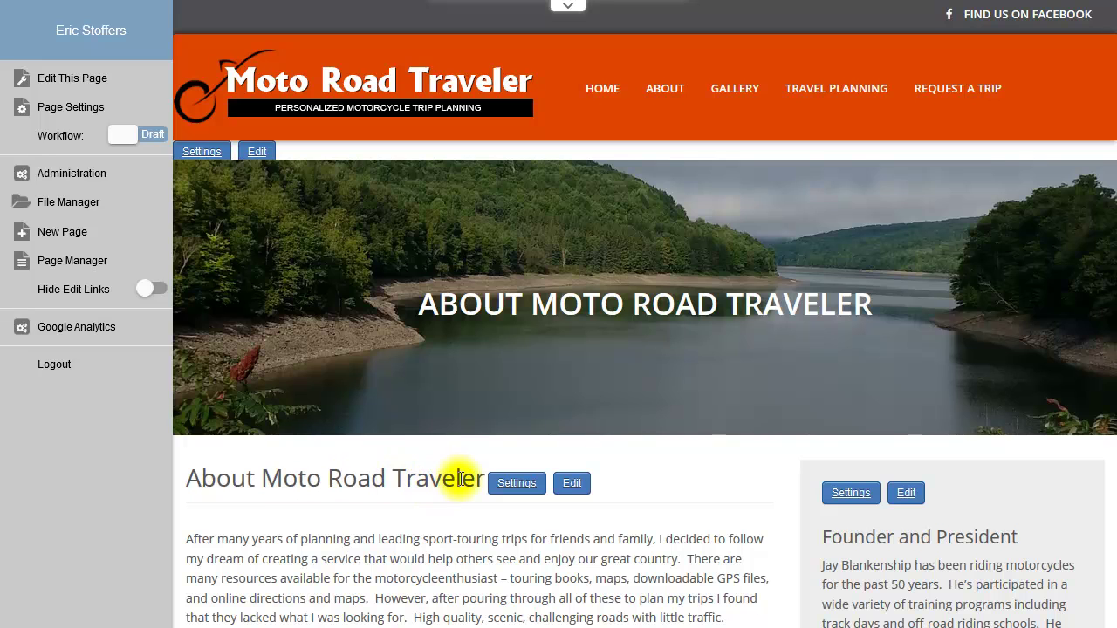
click(518, 486)
click(369, 247)
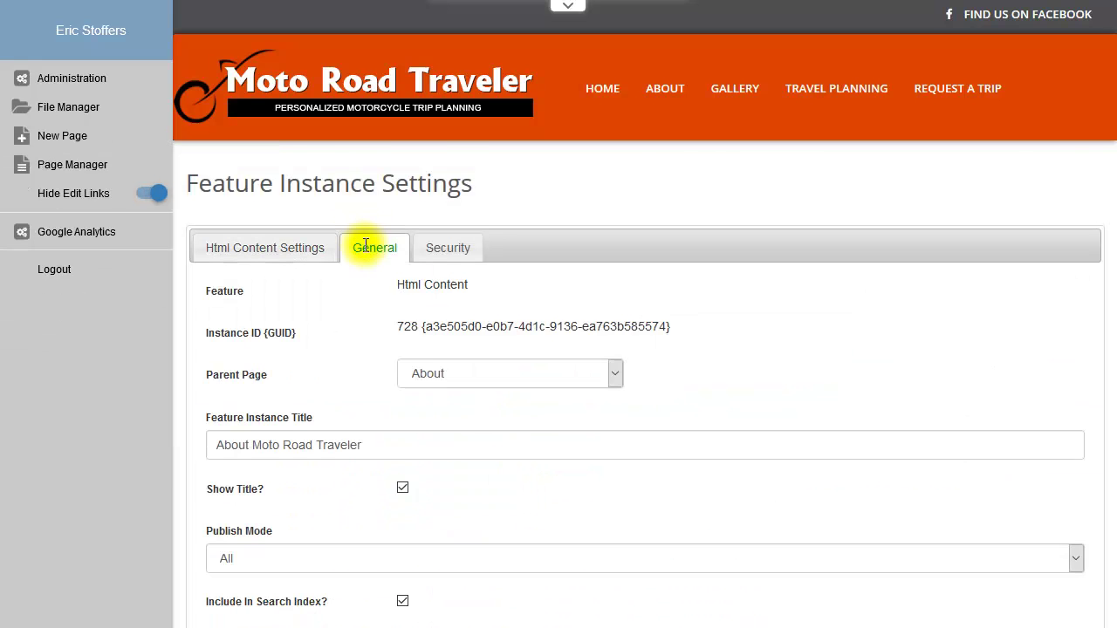
drag(261, 445, 394, 444)
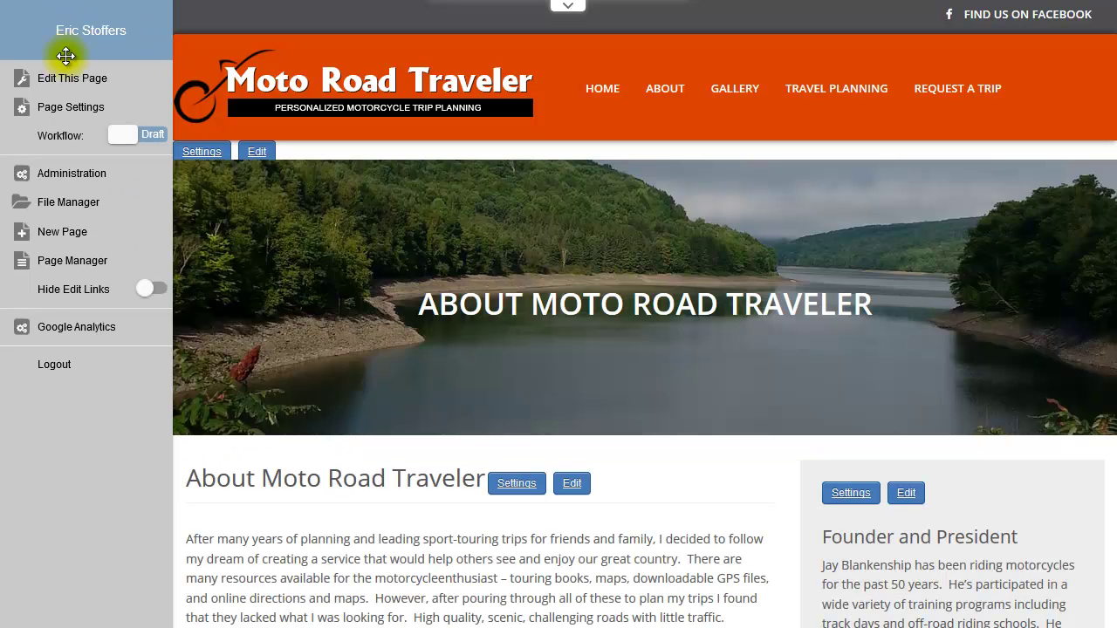
drag(215, 478, 480, 494)
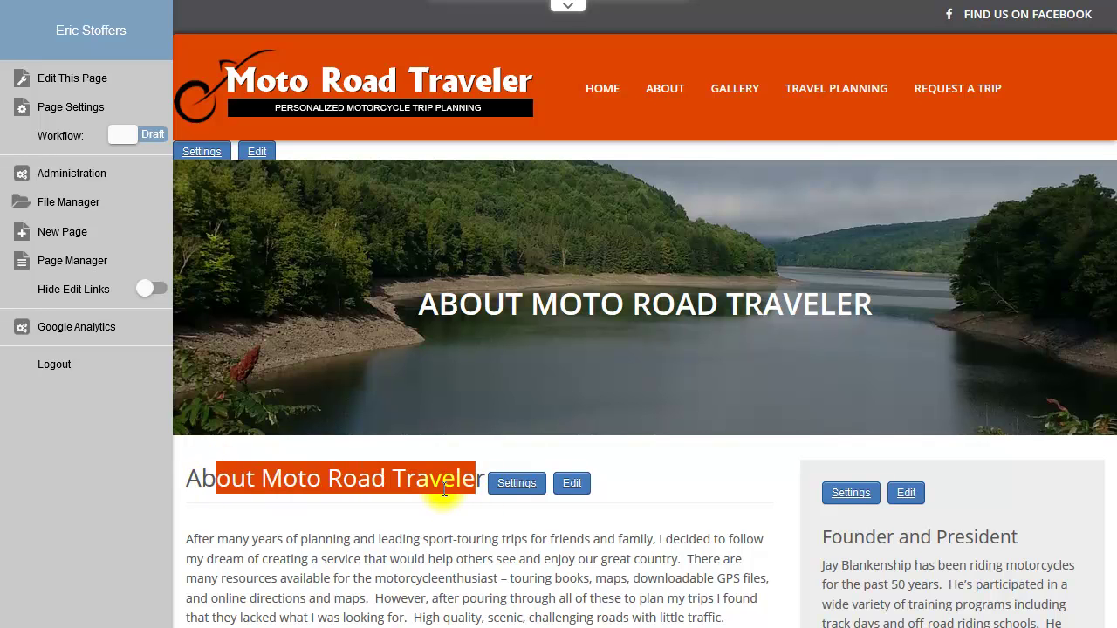
click(444, 489)
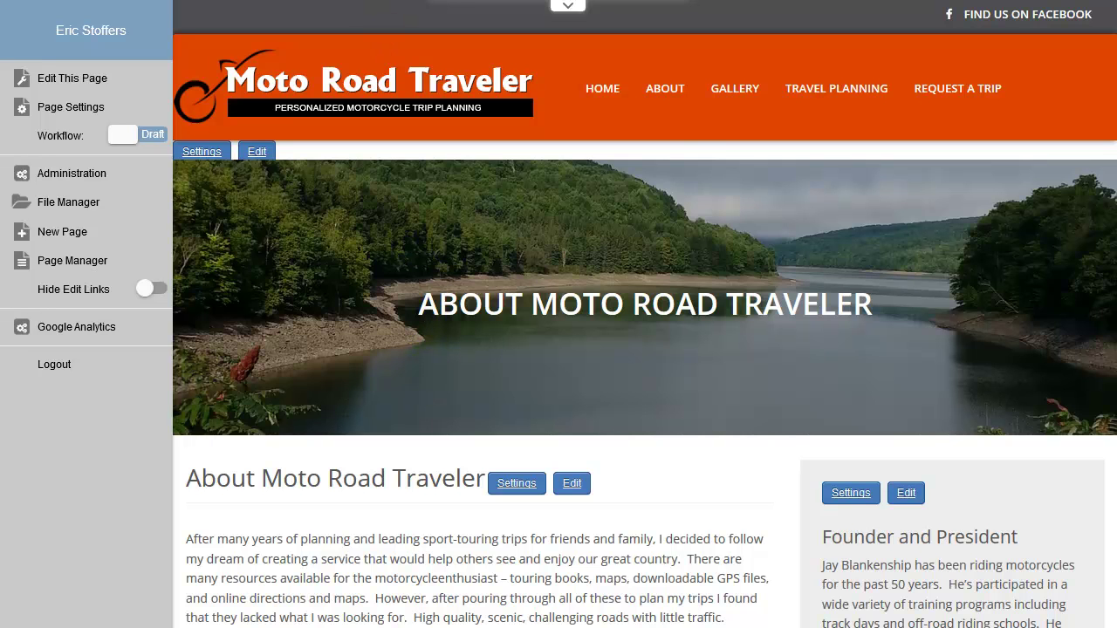
- Set the About page's Page Title Override to "About Motorcycle trip planning" and save the page settings
mouse_move(376, 6)
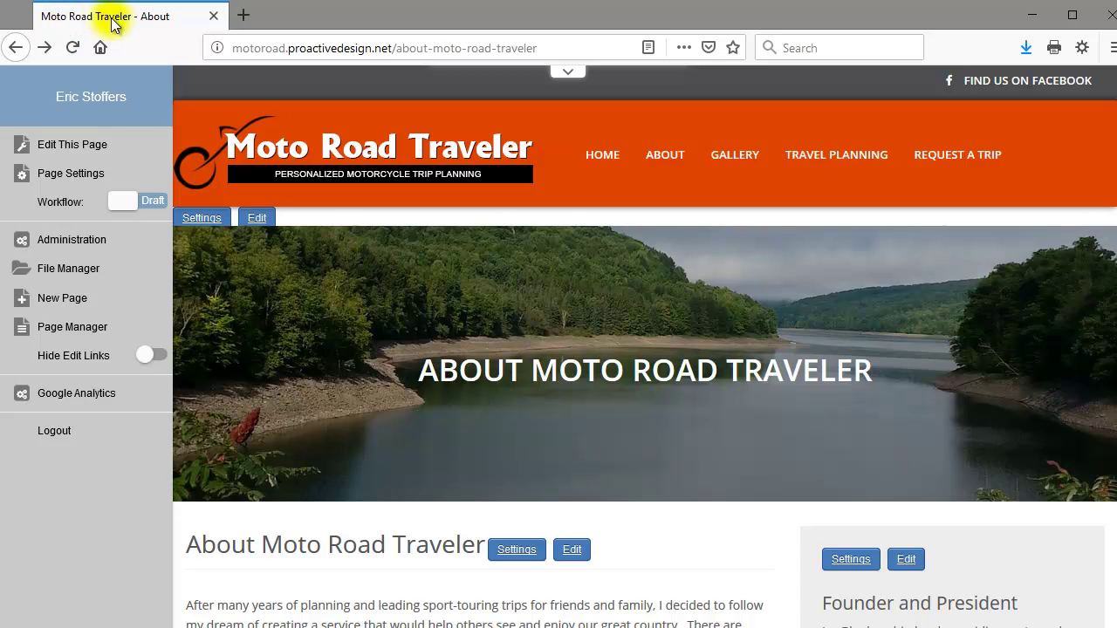
click(87, 179)
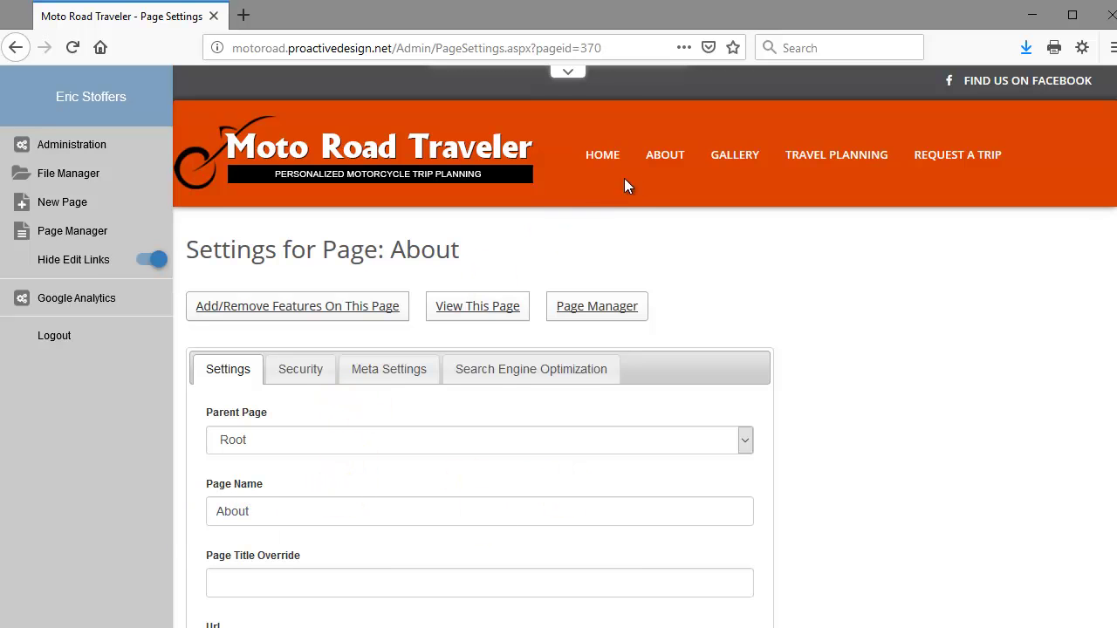
click(262, 581)
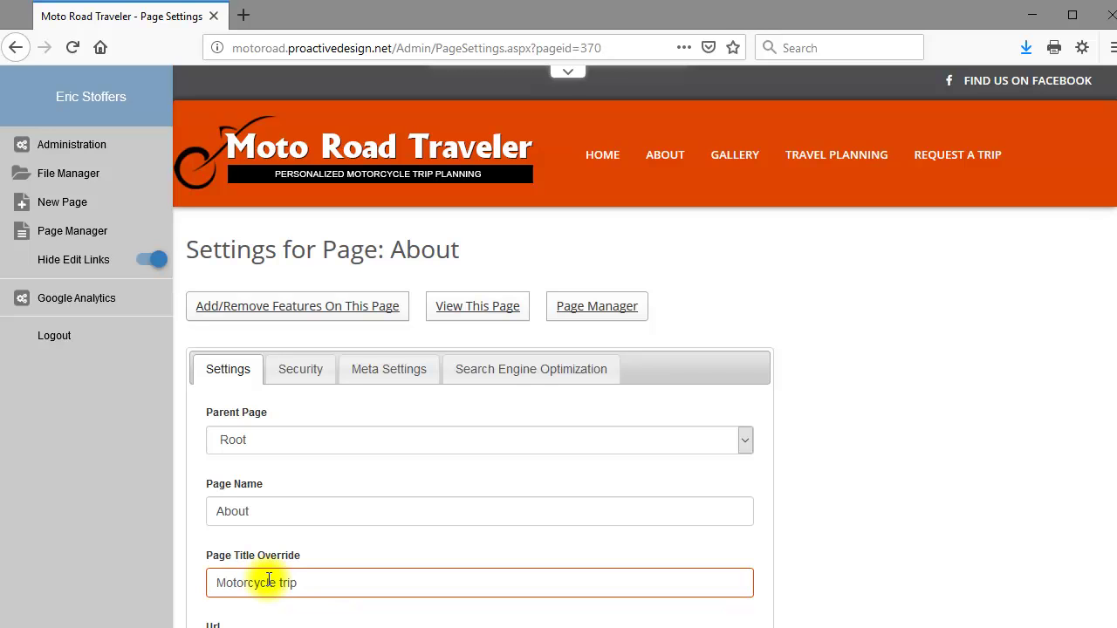
text(a)
click(215, 583)
text(About)
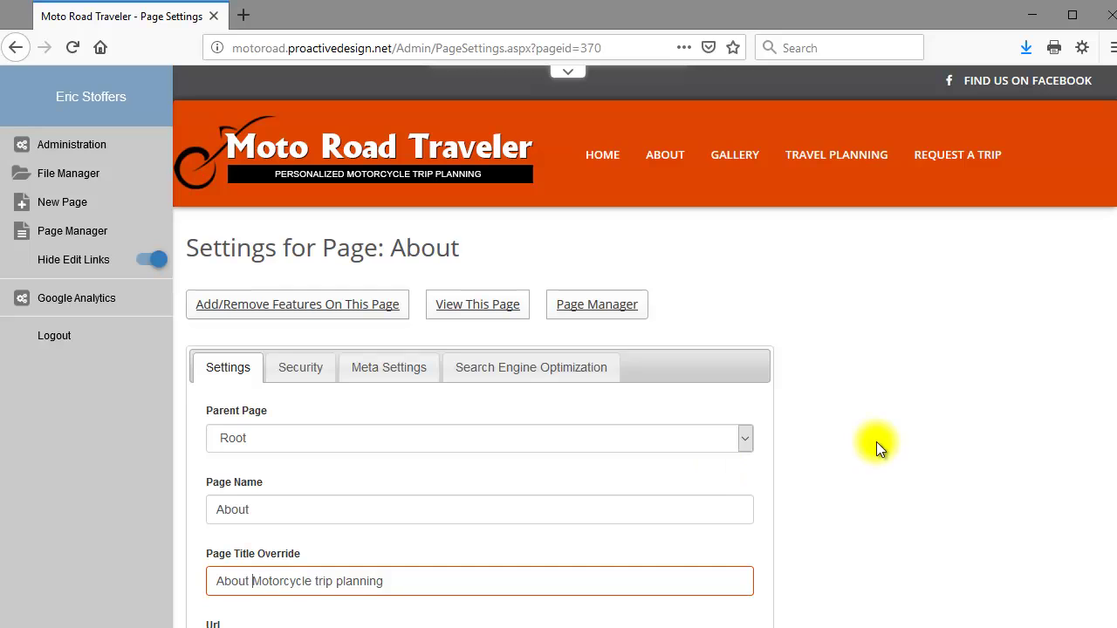
scroll(876, 442, down, 6)
scroll(510, 460, down, 12)
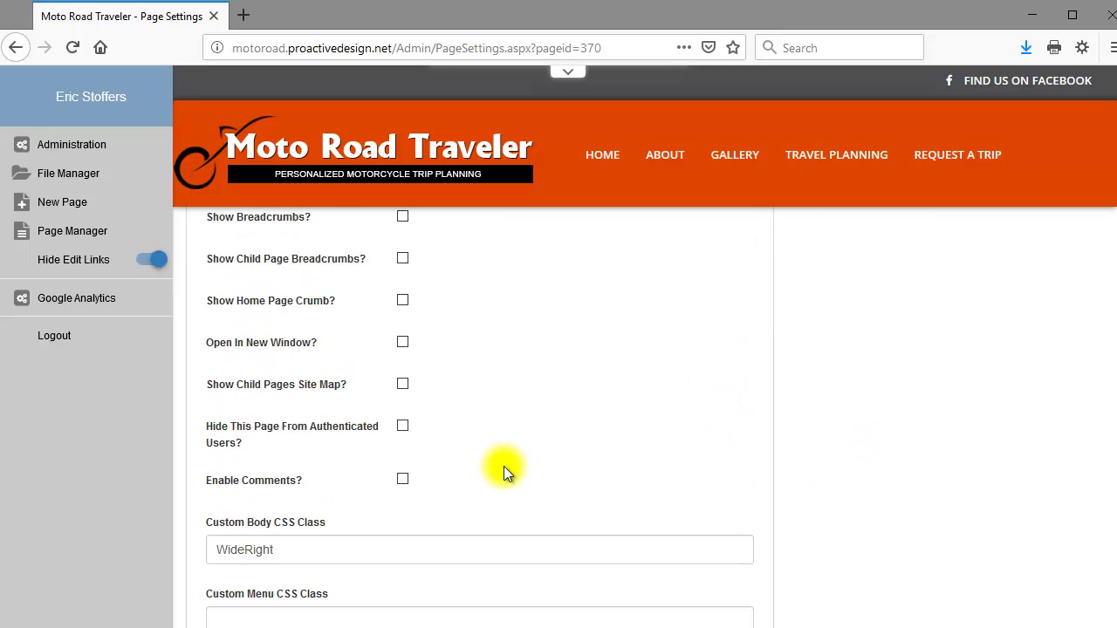
click(207, 419)
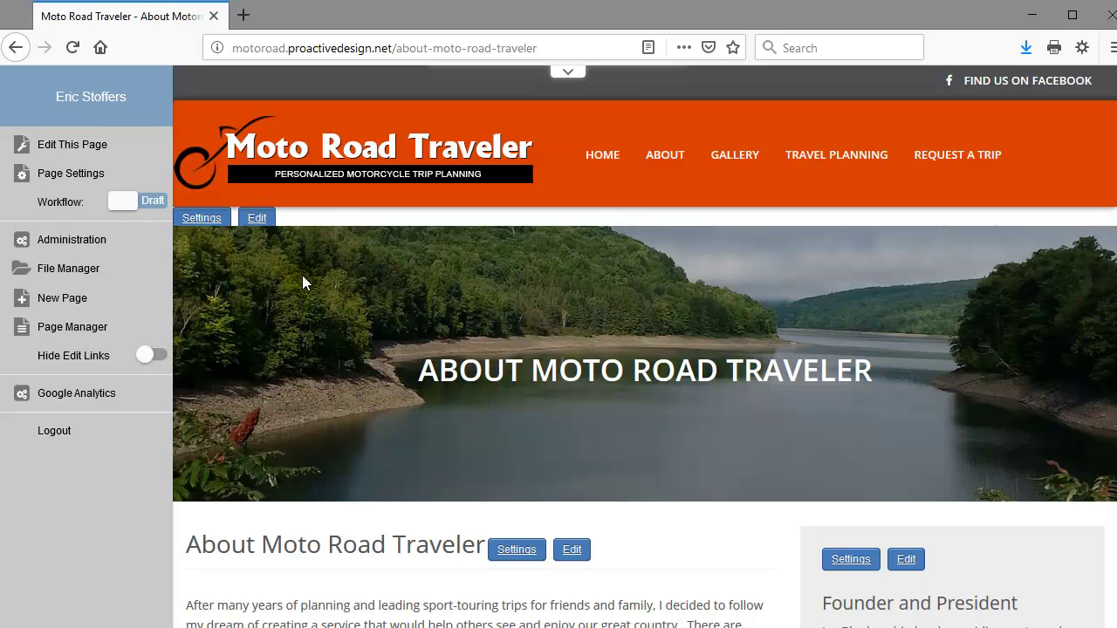
- Clear the About page's Page Title Override and save the page settings
click(71, 172)
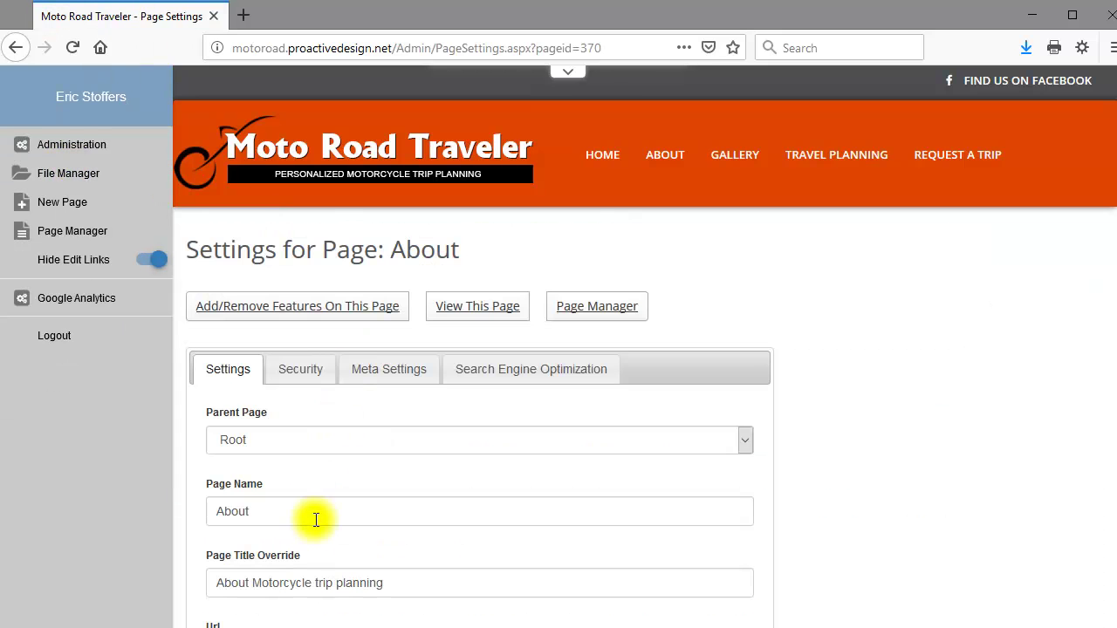
drag(408, 582, 143, 574)
key(BackSpace)
scroll(665, 481, down, 15)
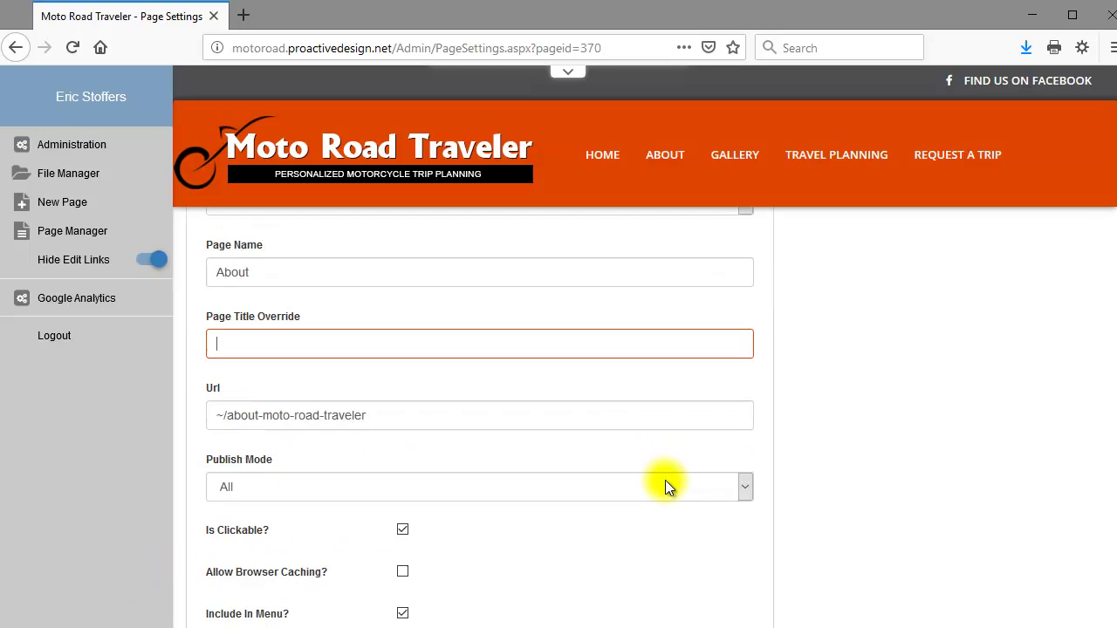
scroll(301, 489, down, 5)
click(203, 399)
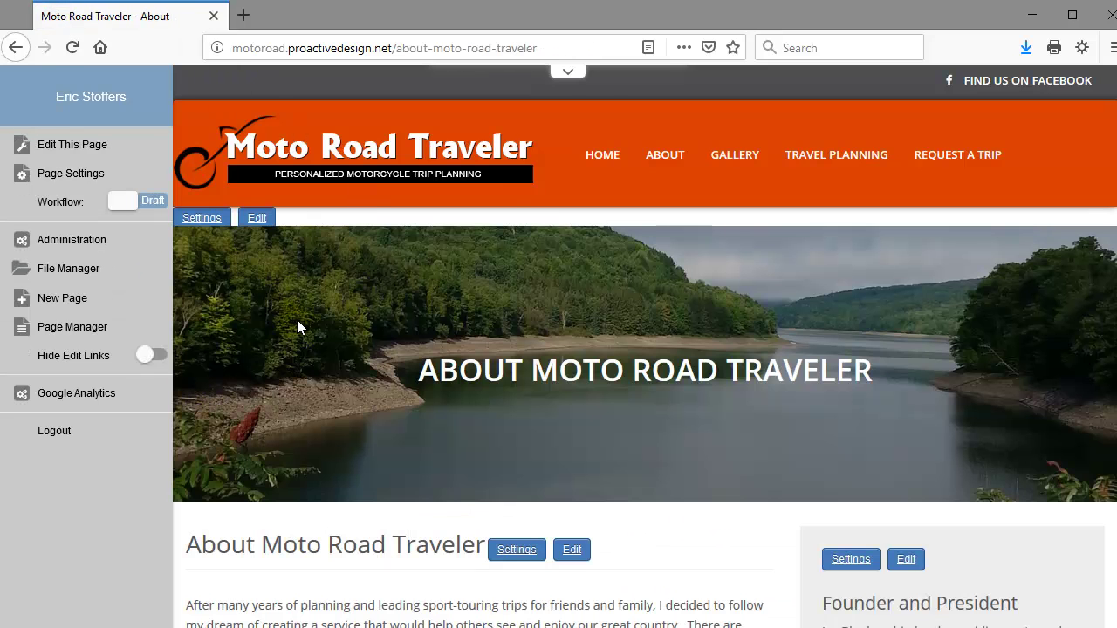
- Examine the About page's content heading and the text beneath it
drag(201, 544, 464, 555)
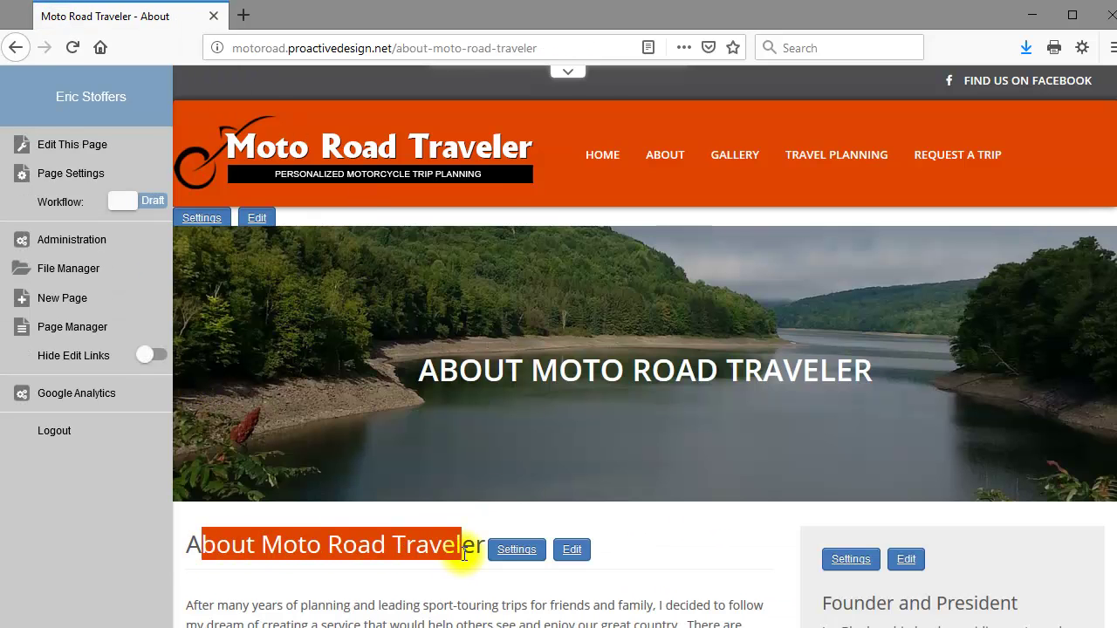
drag(277, 605, 559, 622)
click(654, 587)
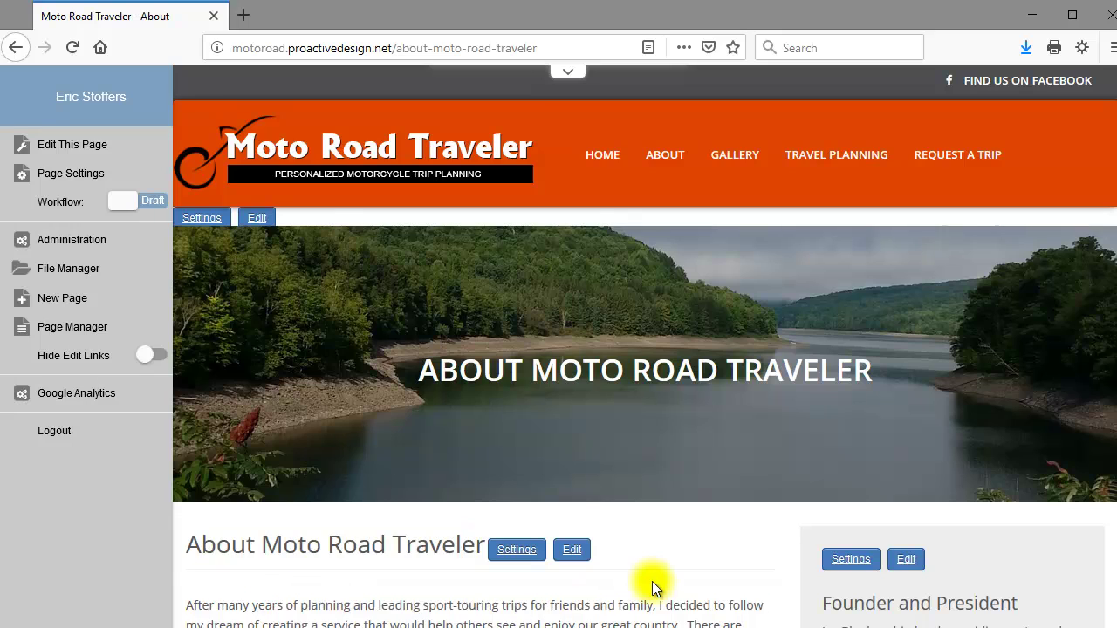
scroll(696, 444, down, 7)
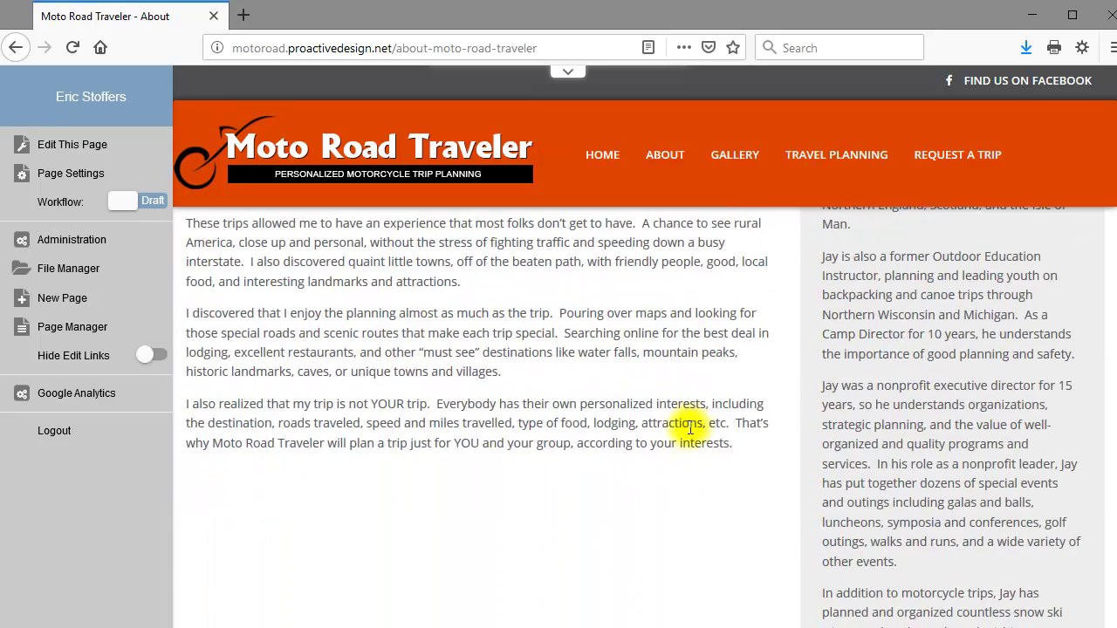
scroll(690, 426, down, 3)
scroll(676, 402, up, 10)
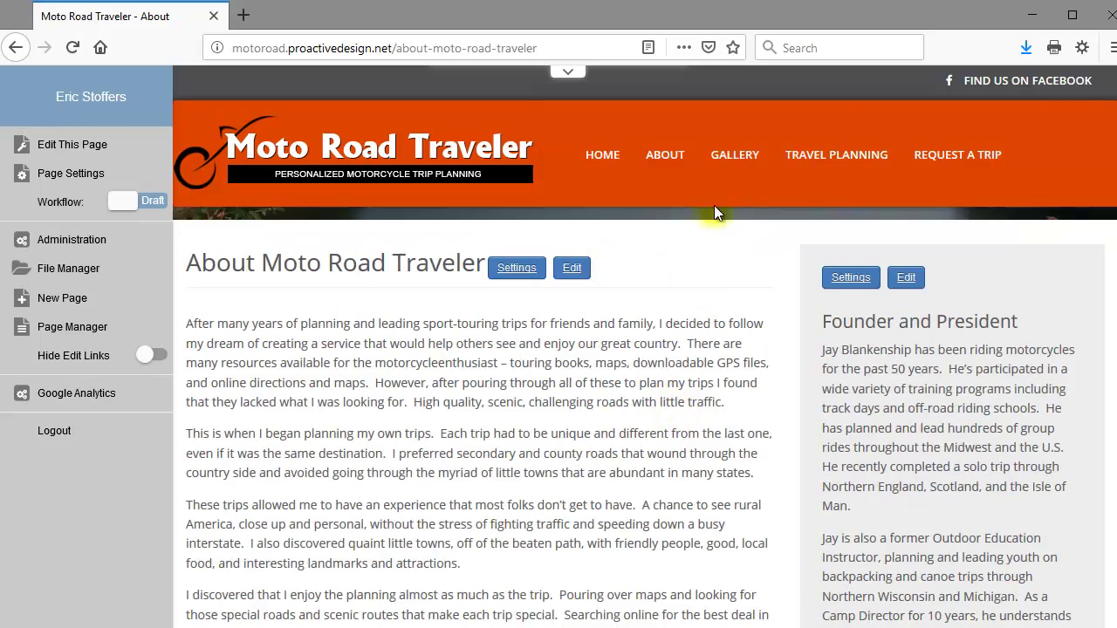
- Review the content of the Travel Planning, Request a Trip and Home pages
click(821, 157)
scroll(725, 502, down, 4)
scroll(893, 240, up, 4)
click(938, 164)
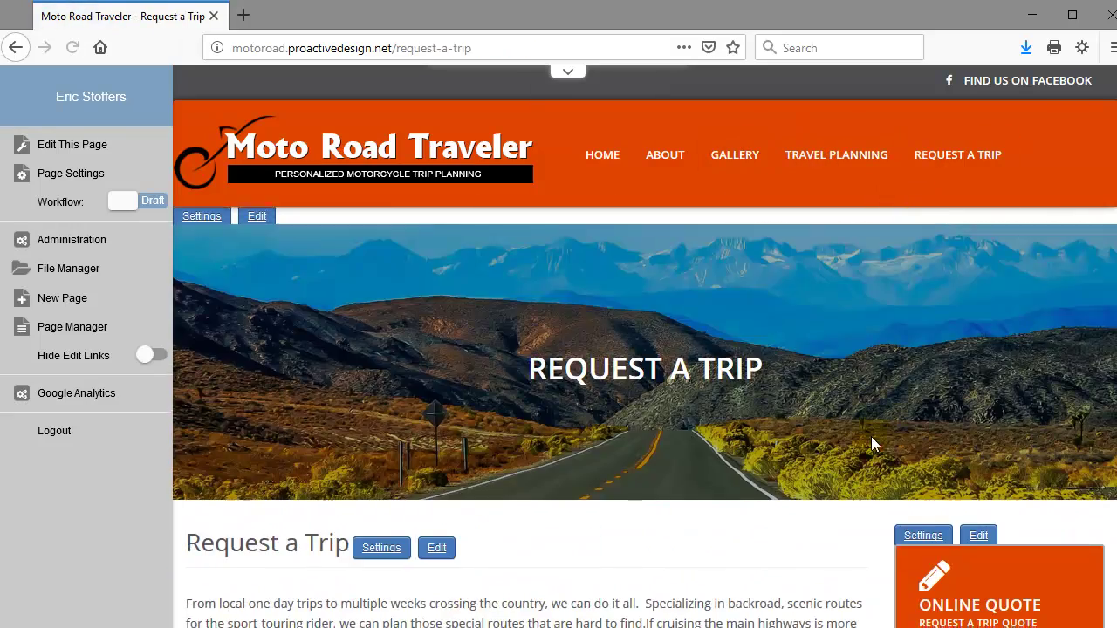
scroll(865, 439, down, 10)
scroll(853, 429, up, 10)
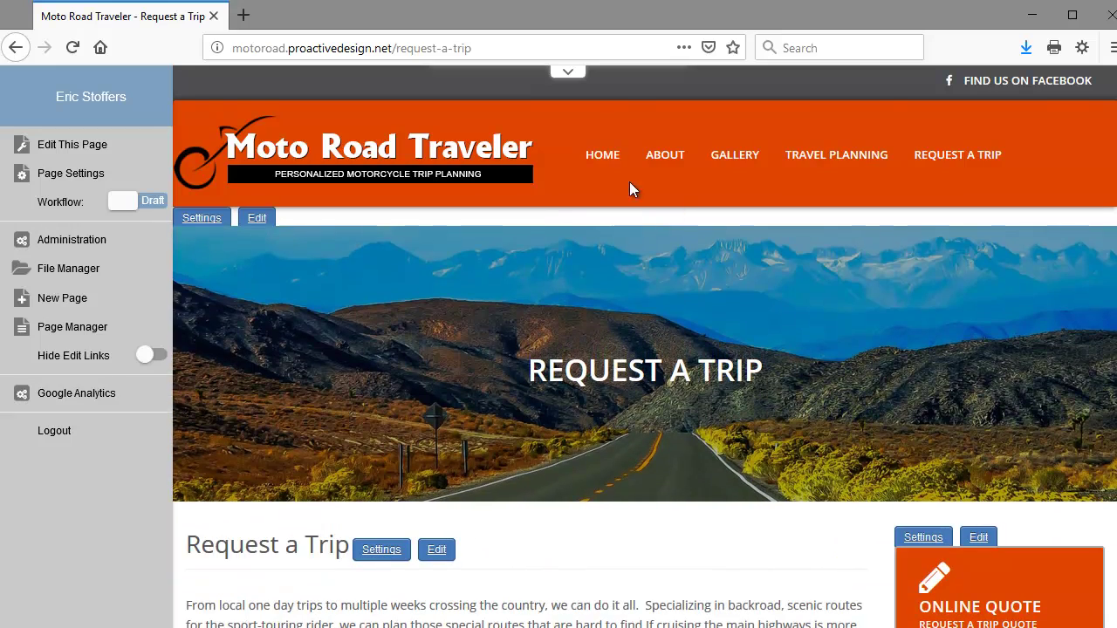
click(608, 169)
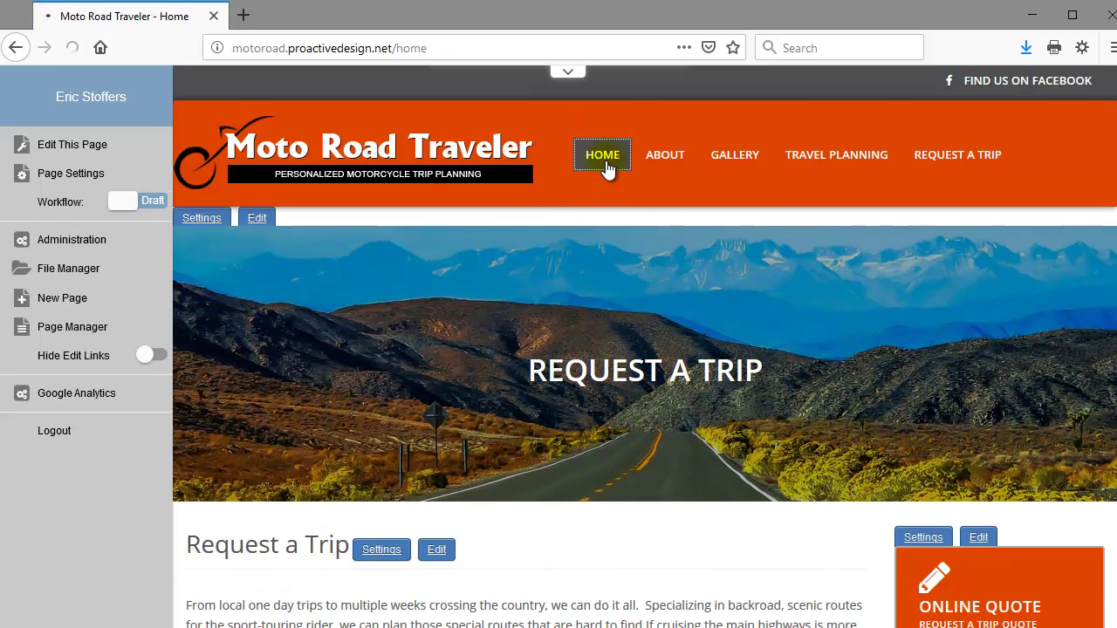
scroll(650, 400, down, 5)
scroll(652, 411, down, 8)
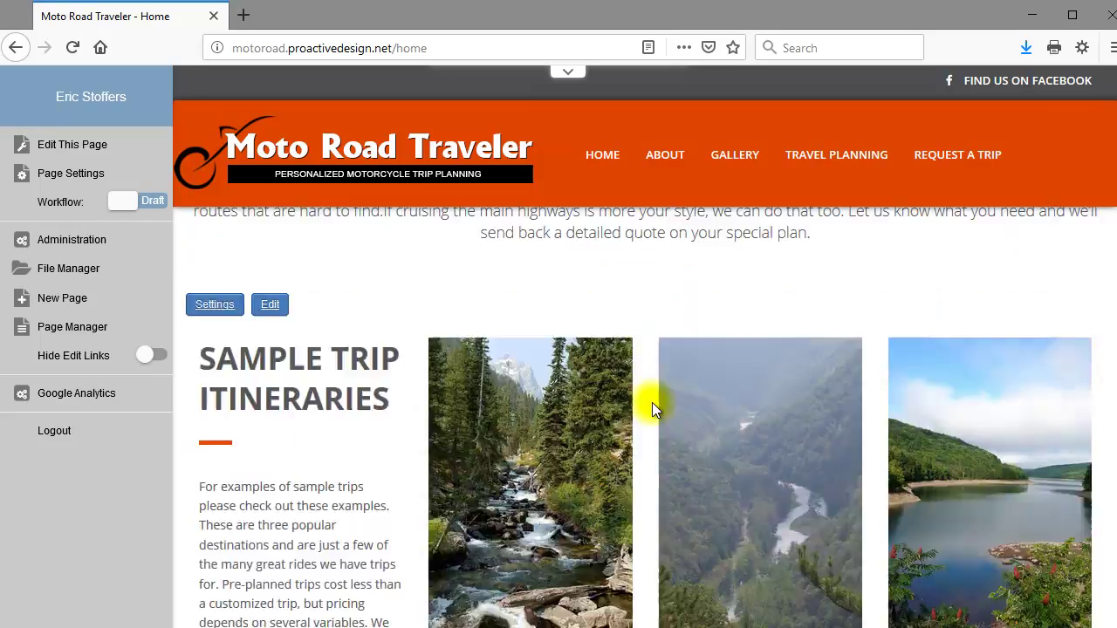
scroll(652, 403, up, 2)
scroll(652, 403, down, 4)
scroll(655, 410, down, 6)
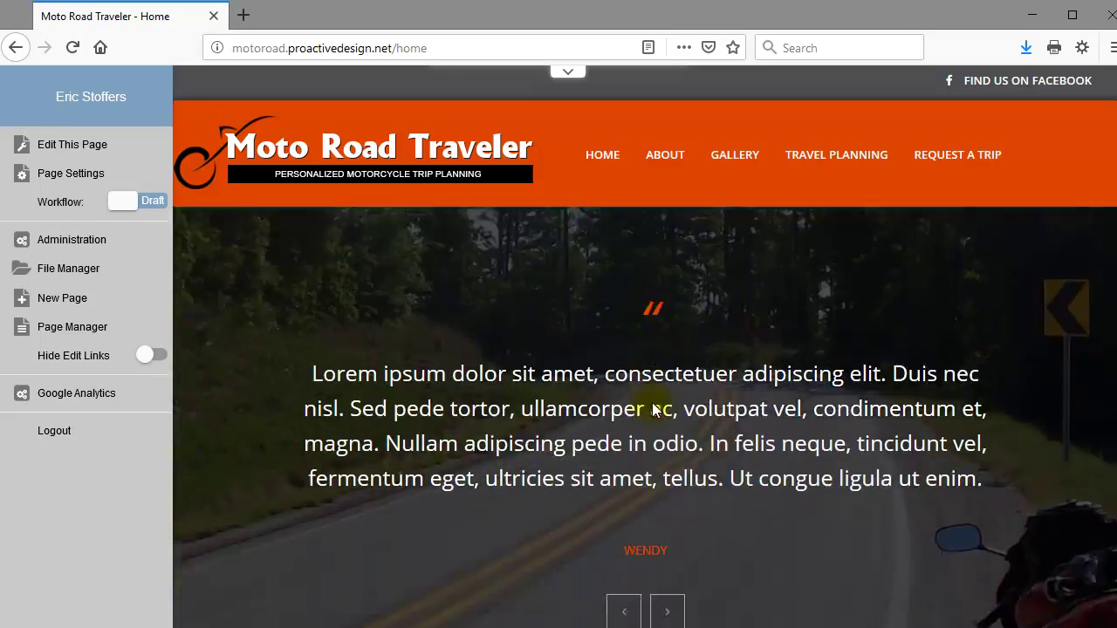
scroll(655, 411, up, 15)
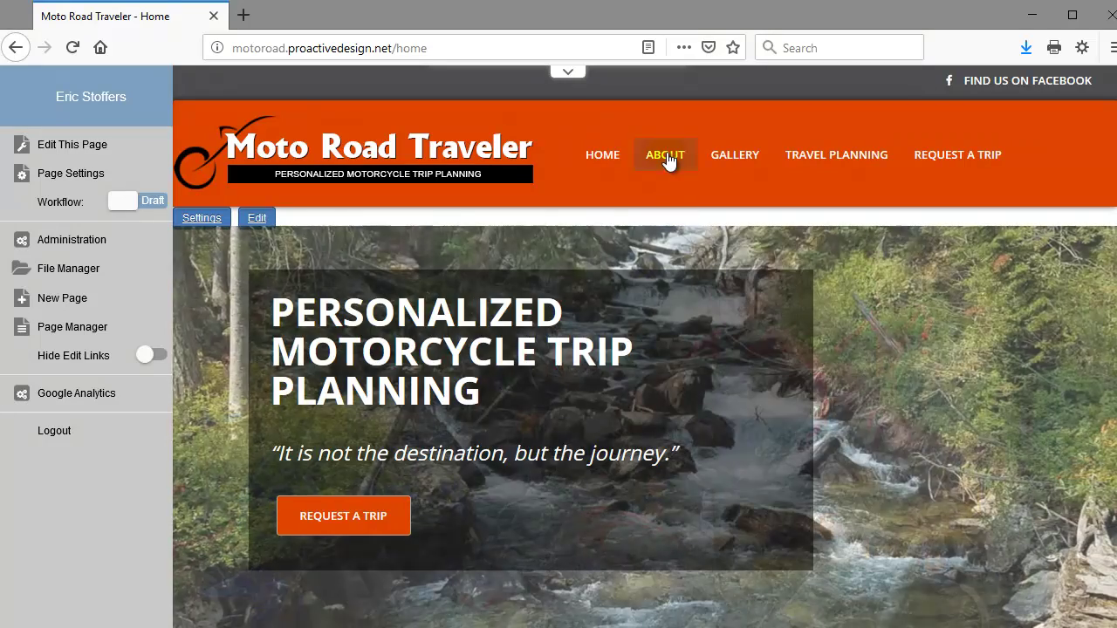
- Open the About page's main content for editing and add an empty paragraph after the first paragraph
click(666, 158)
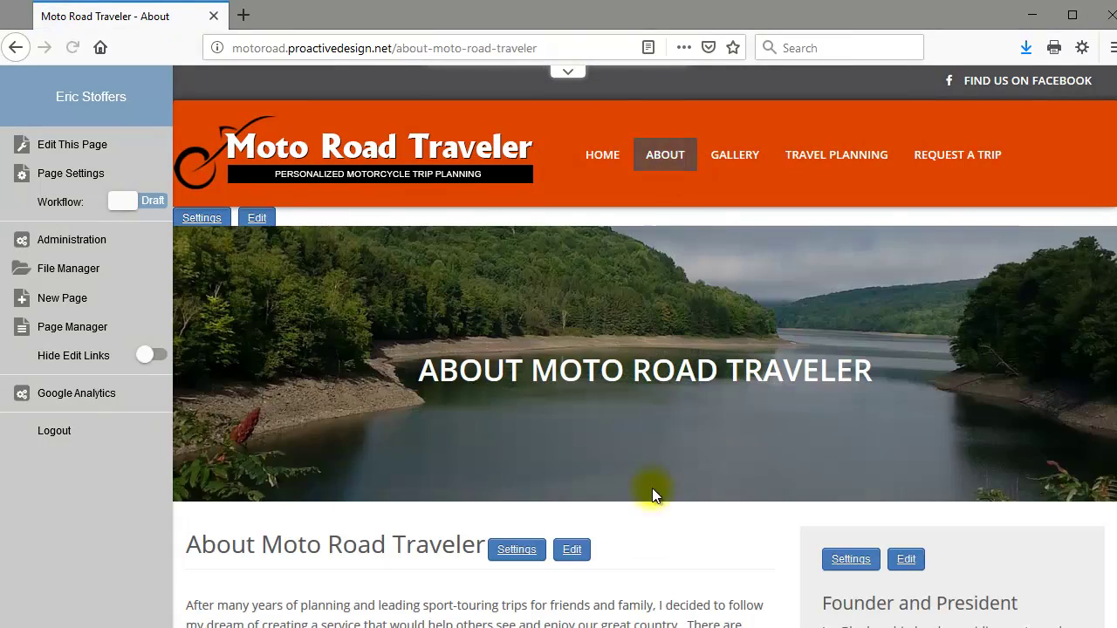
click(572, 549)
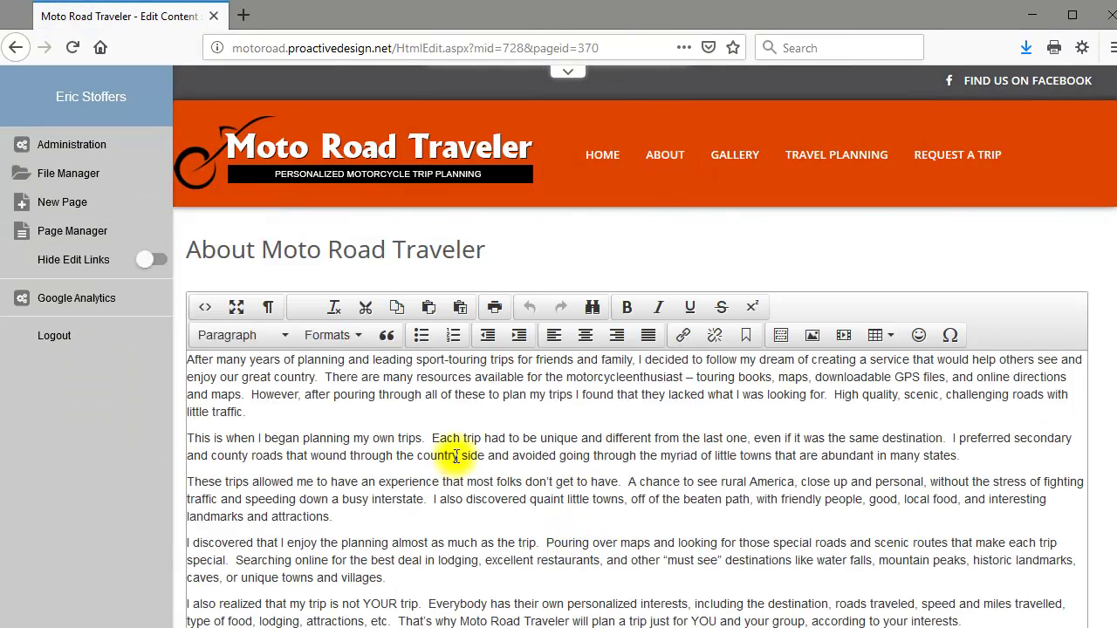
click(251, 413)
key(Return)
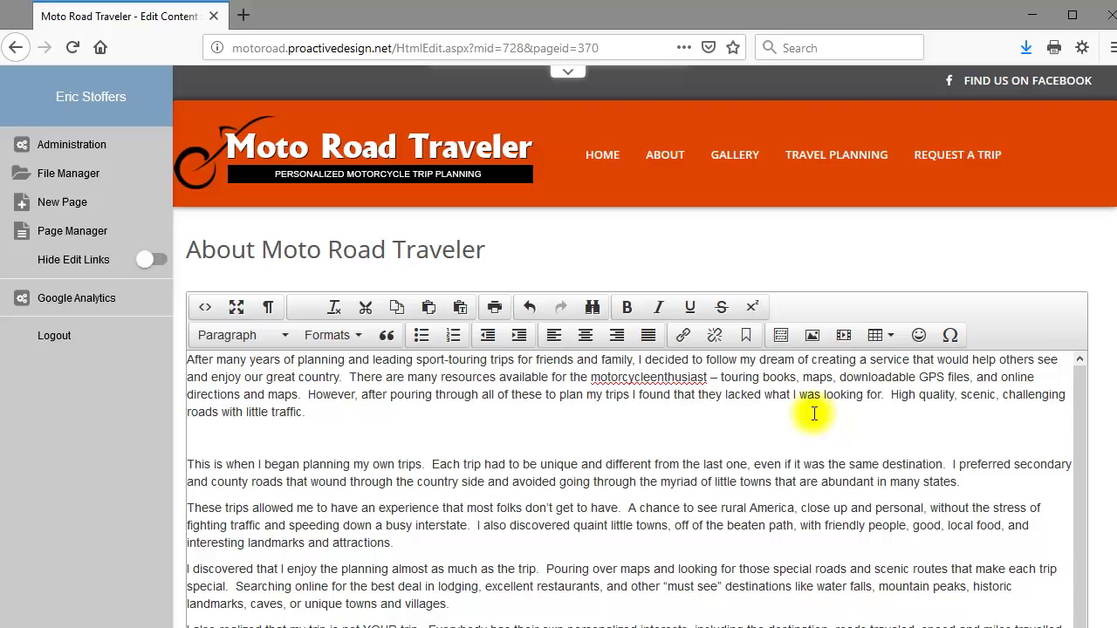
- Insert slide03.jpg from the home media folder into the empty paragraph, with dimensions of 400 x 400
click(811, 335)
click(736, 336)
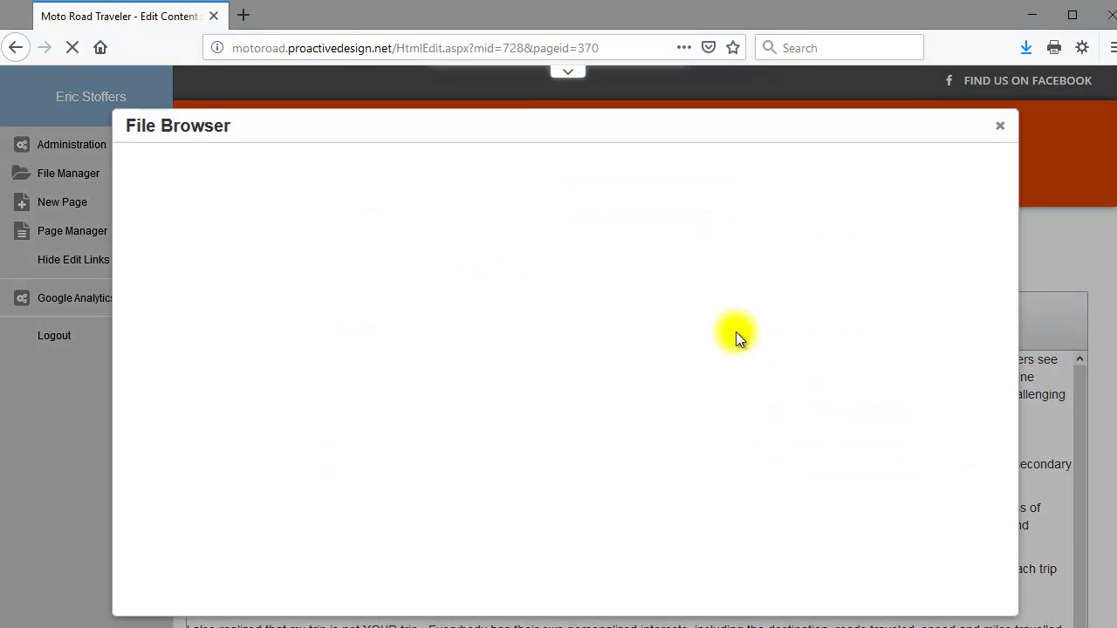
click(186, 305)
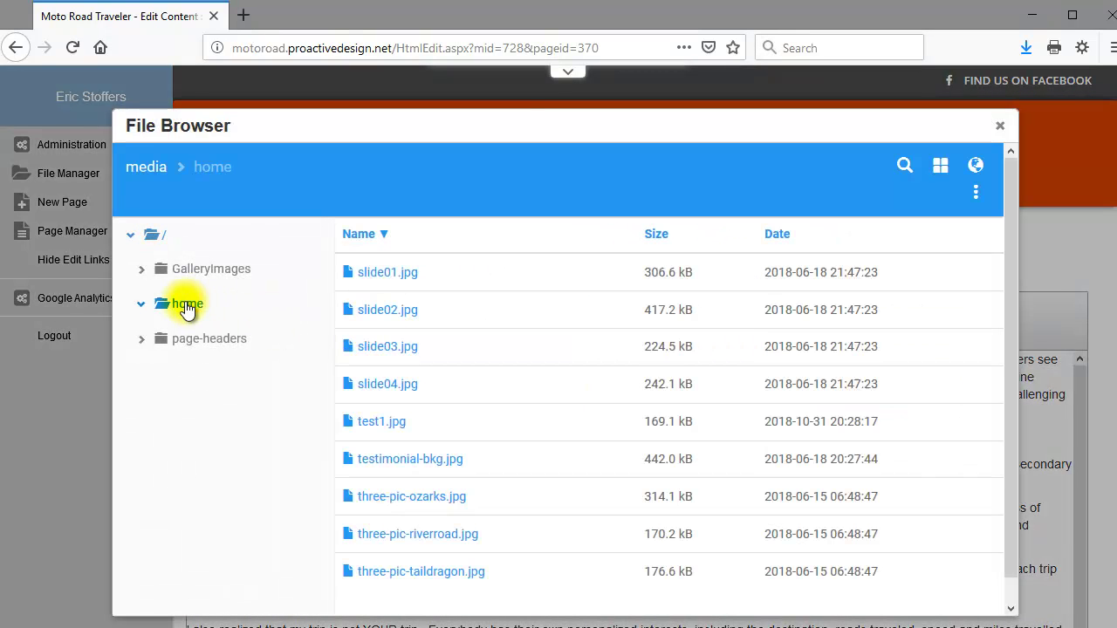
double_click(403, 349)
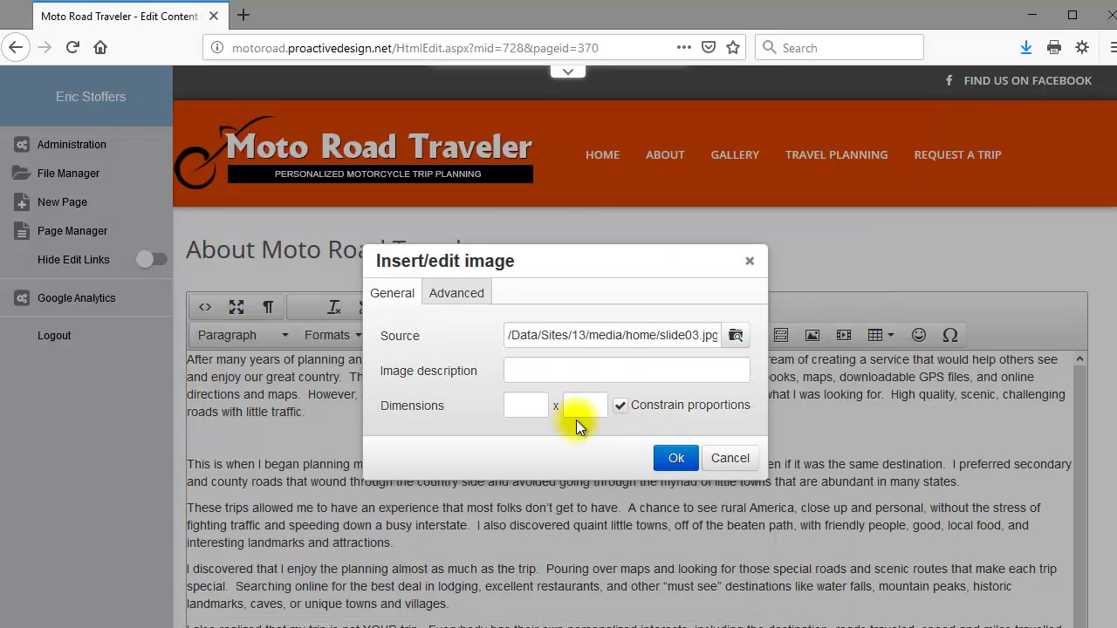
click(534, 407)
text(40)
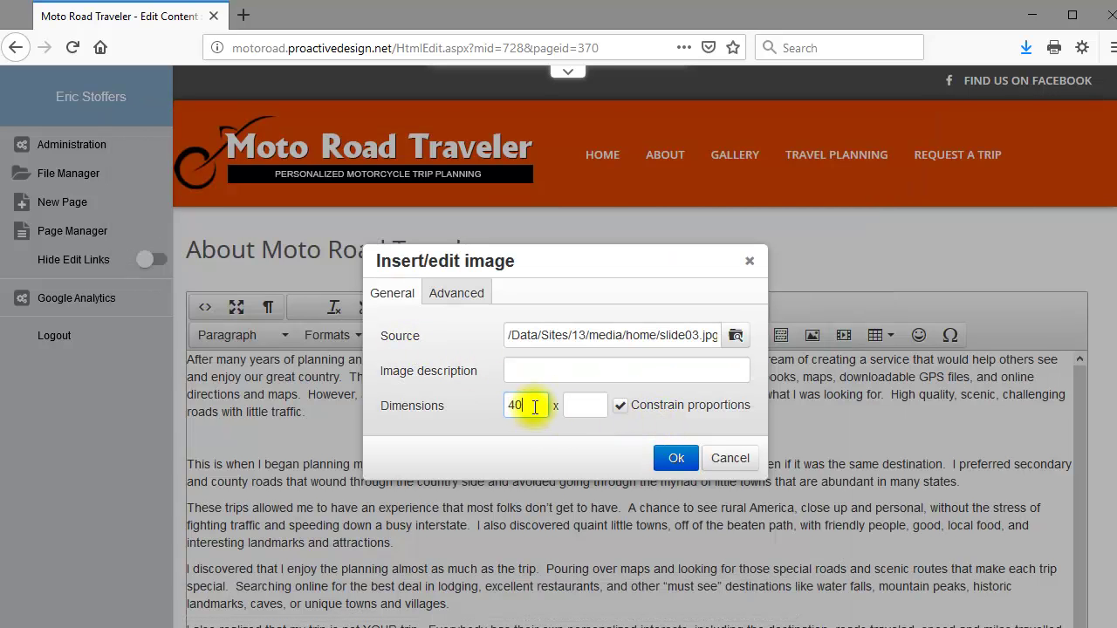
text(0)
click(585, 405)
text(40)
click(672, 458)
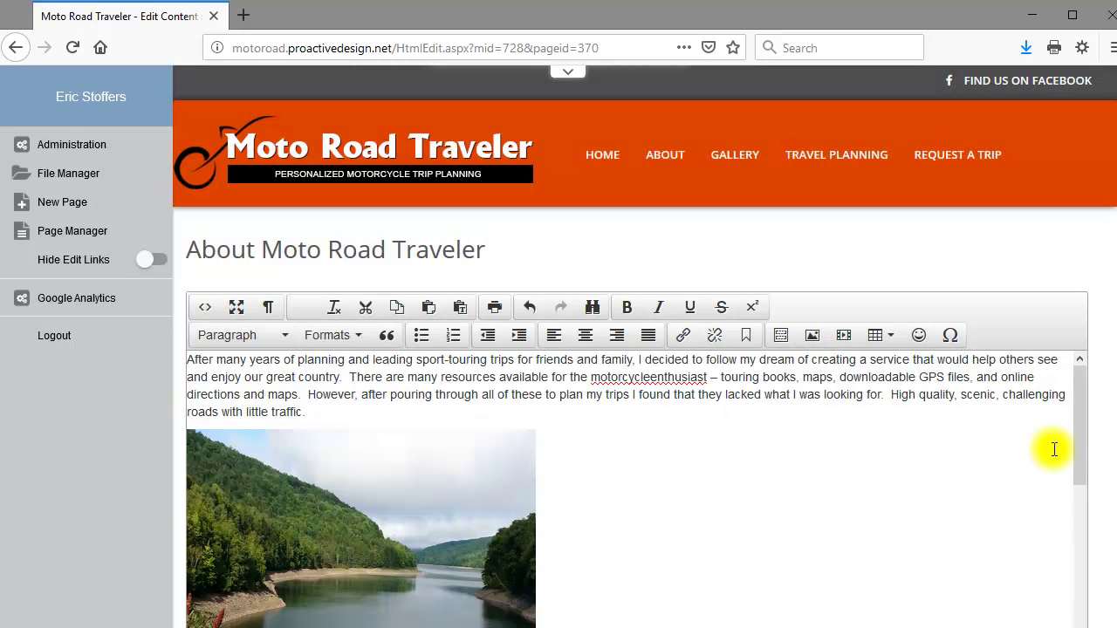
- Give the inserted image the description "Trip planning, vacation" and update the About page's content
drag(1107, 293, 1110, 347)
click(376, 382)
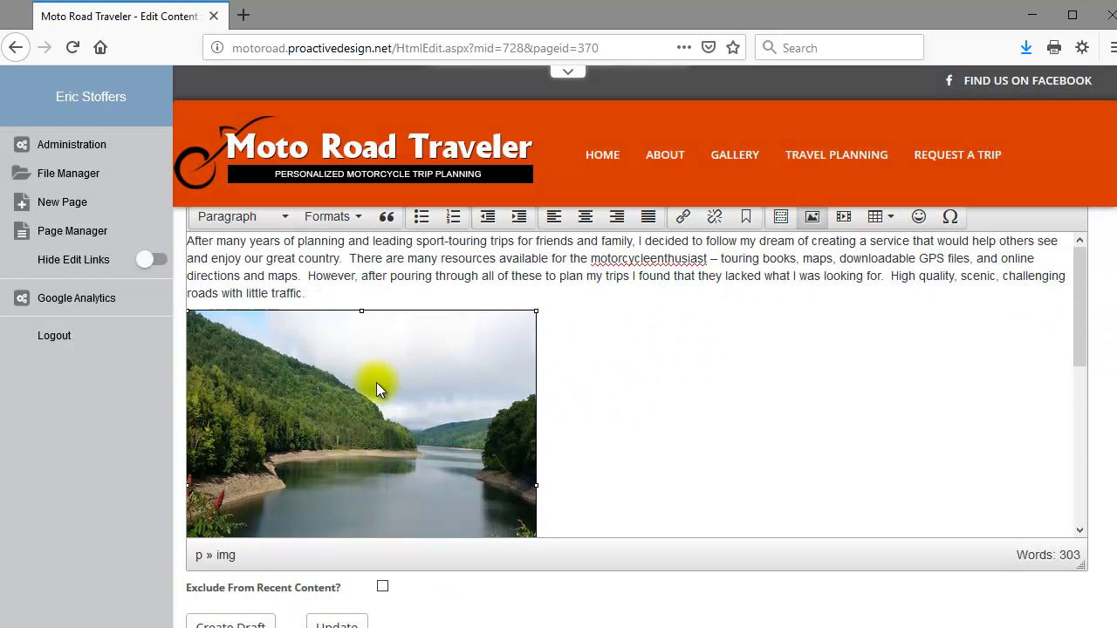
click(812, 219)
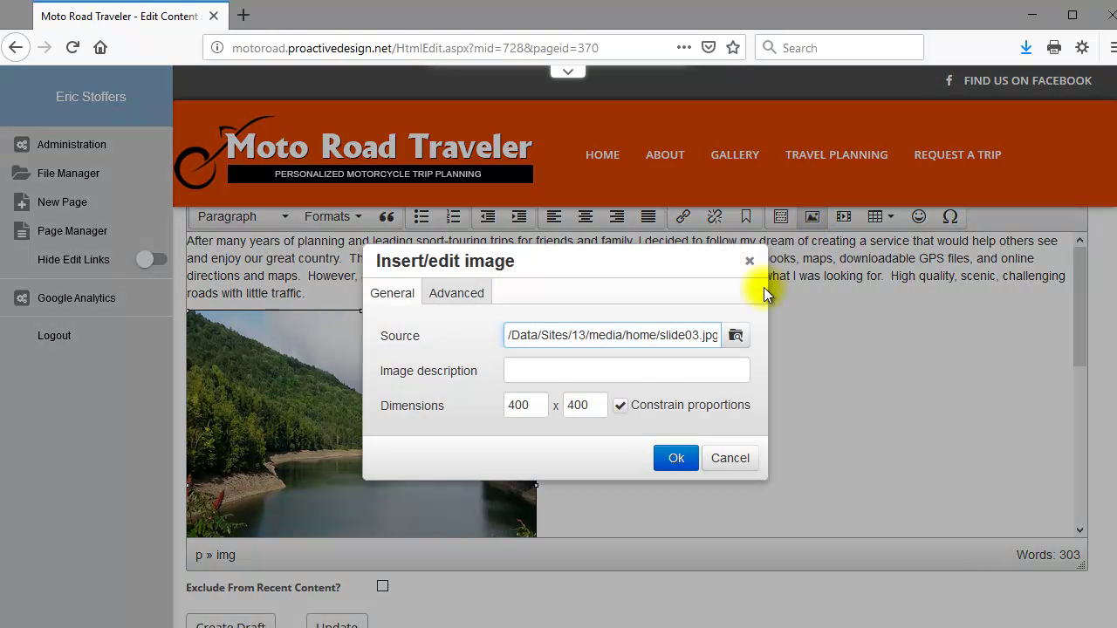
click(558, 373)
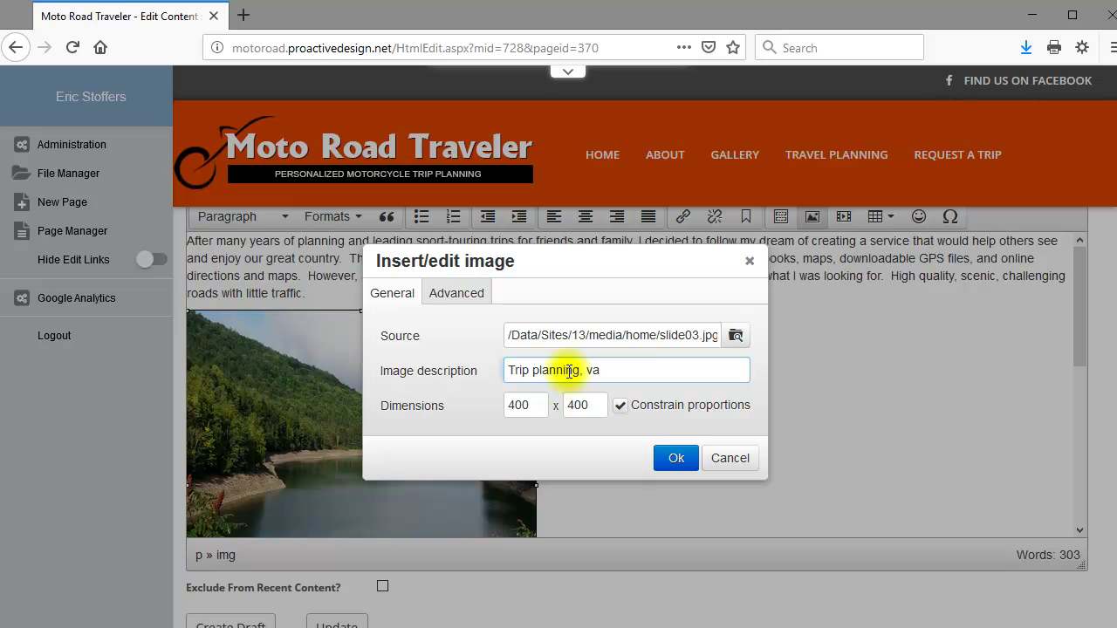
click(676, 458)
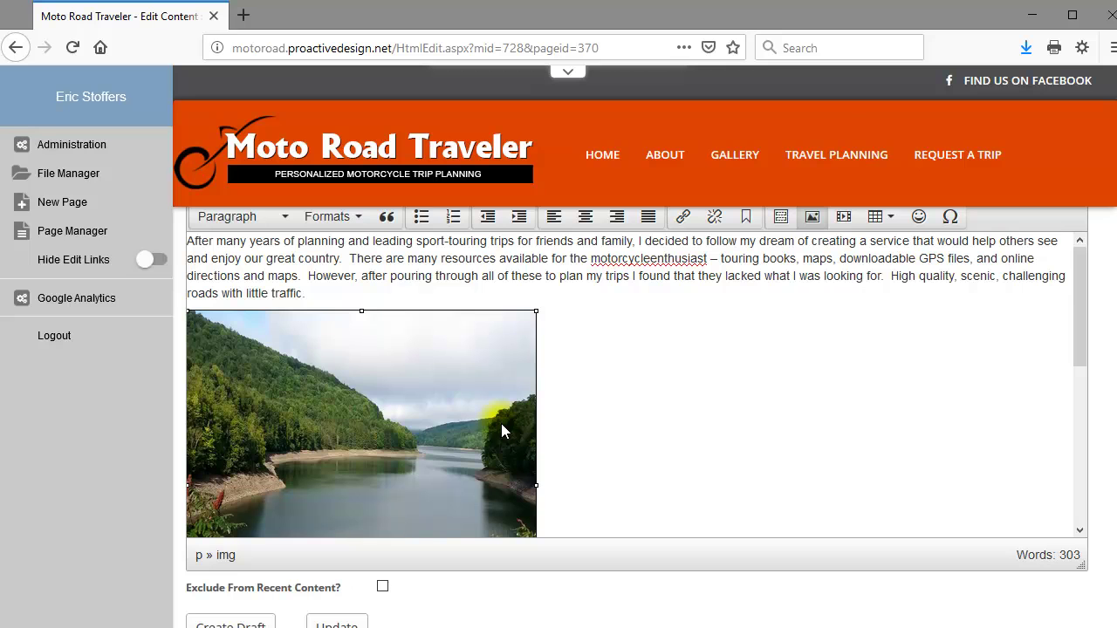
click(336, 624)
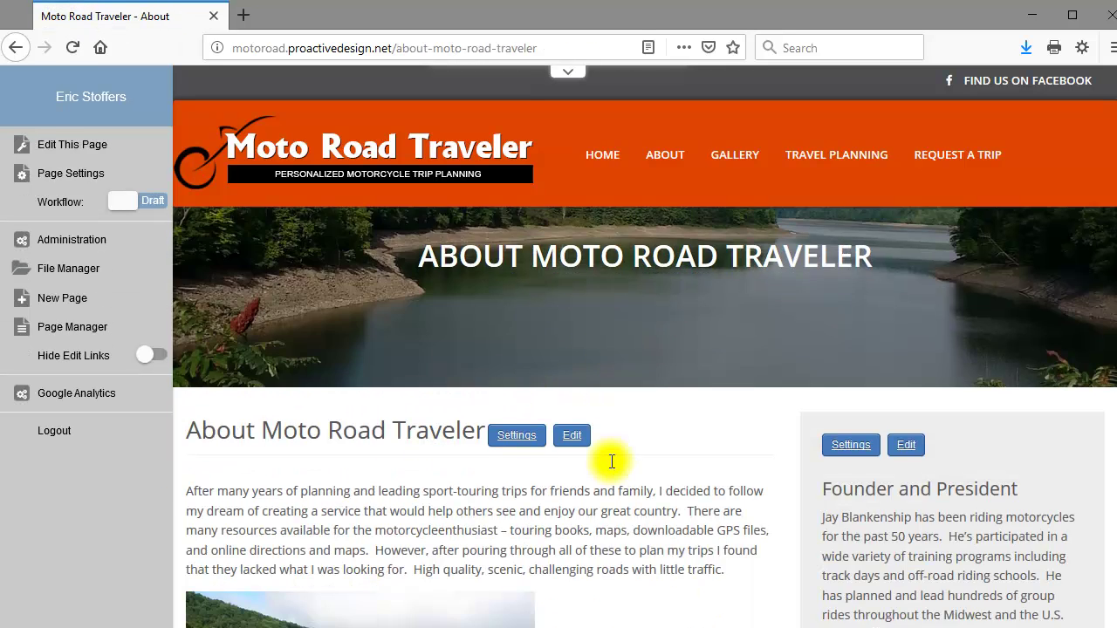
- View the inserted image on the About page and locate its img tag in the page source
scroll(612, 461, down, 2)
scroll(439, 479, down, 3)
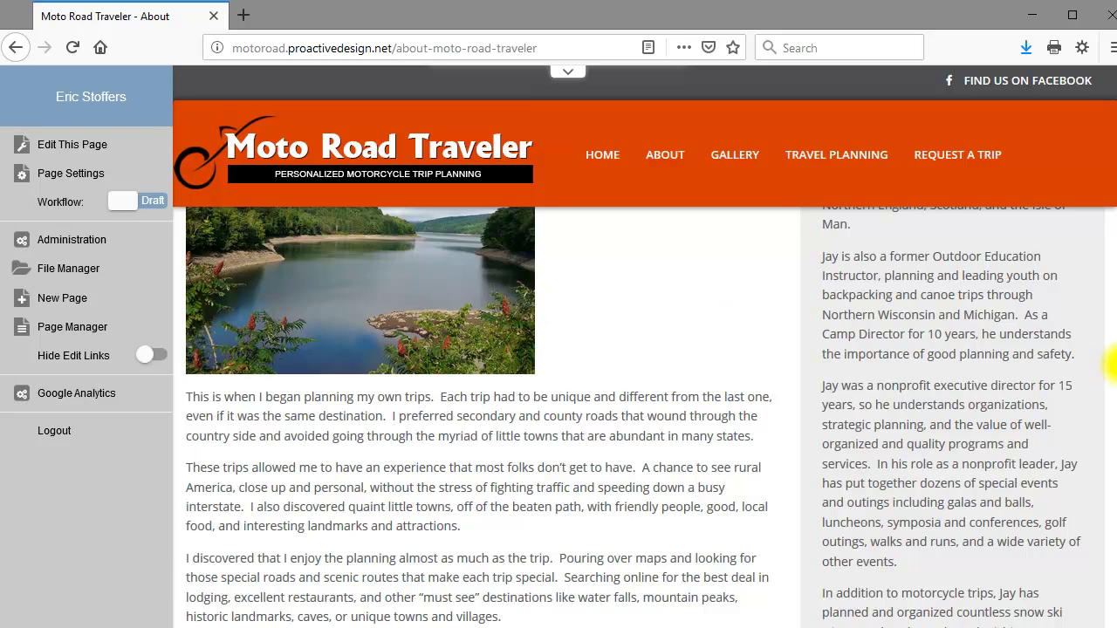
scroll(551, 359, up, 1)
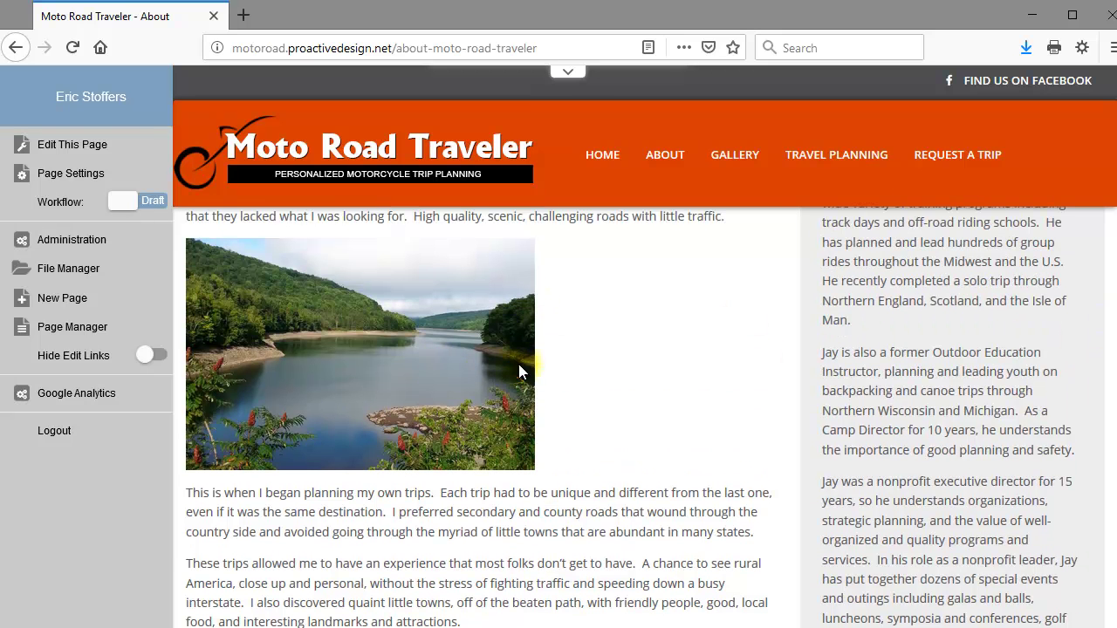
right_click(576, 366)
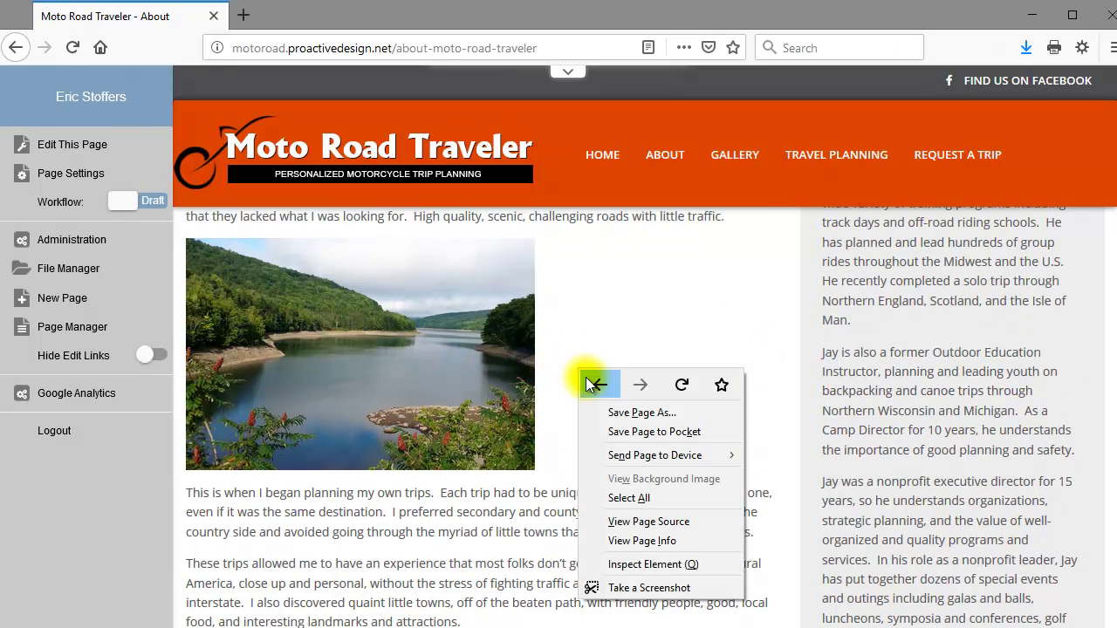
click(651, 523)
scroll(1091, 231, down, 15)
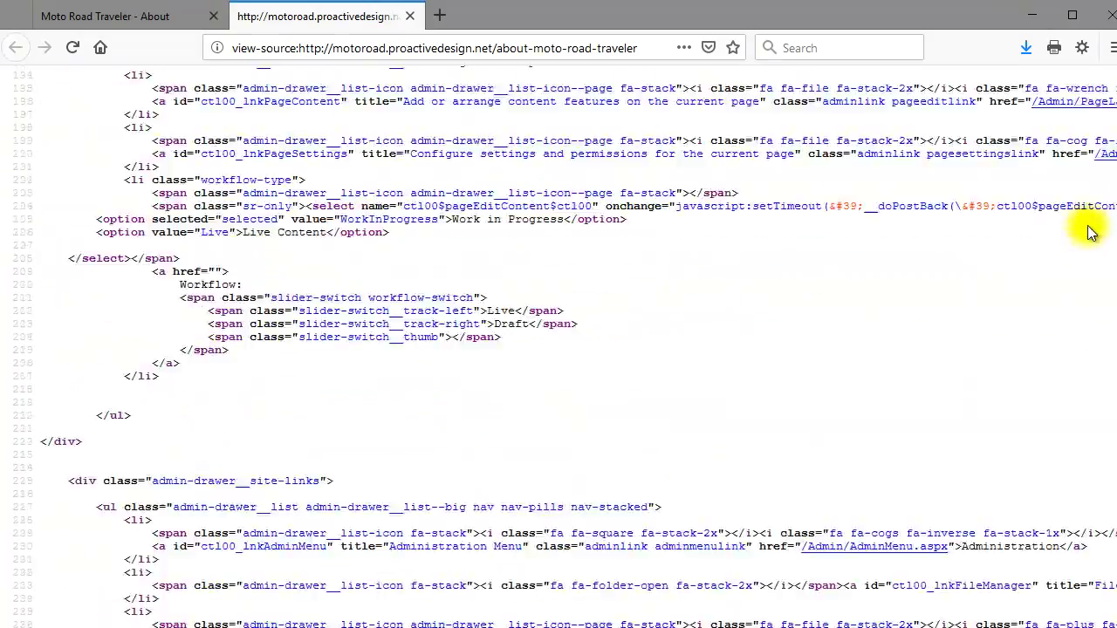
scroll(1091, 232, down, 16)
scroll(1040, 364, down, 5)
scroll(1041, 384, up, 3)
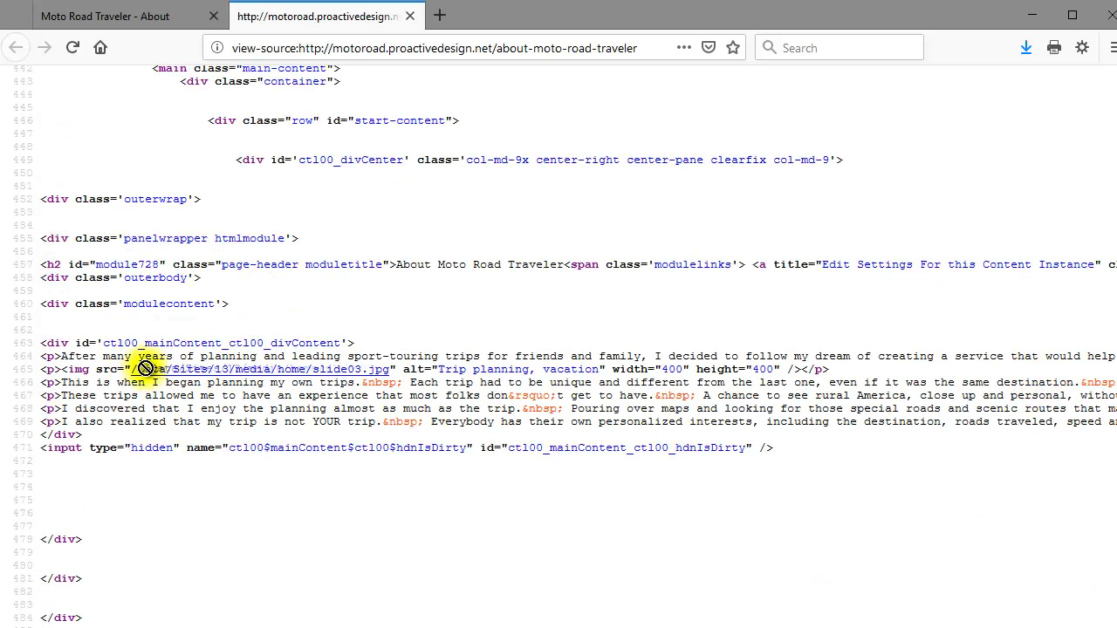
- Highlight the image's alt text in the page source and close the source view
drag(442, 371, 602, 369)
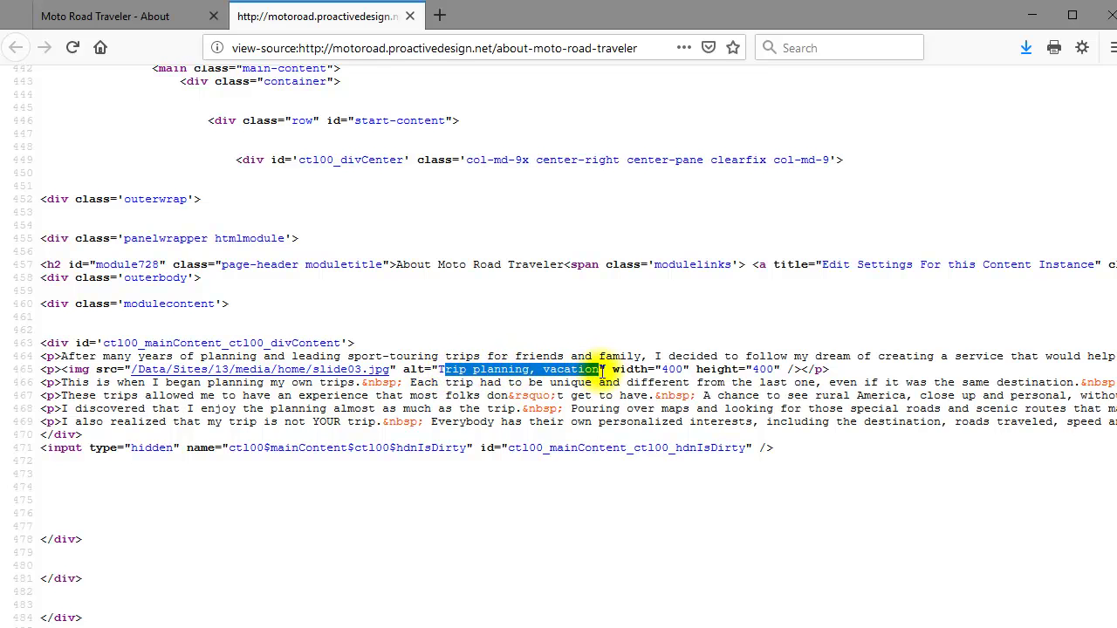
click(445, 369)
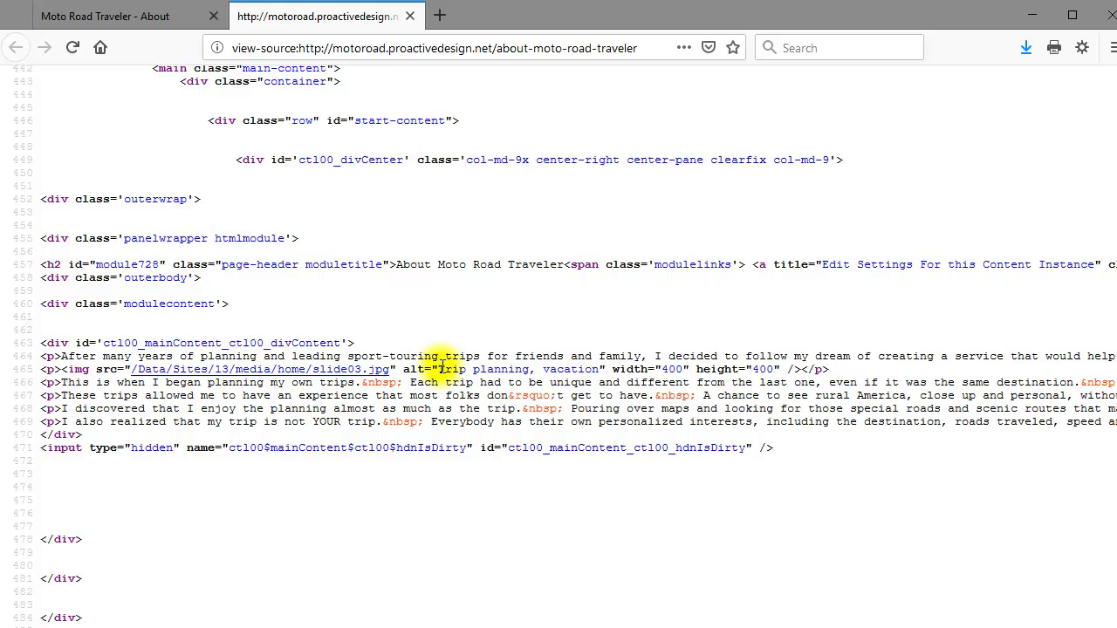
drag(606, 370, 439, 369)
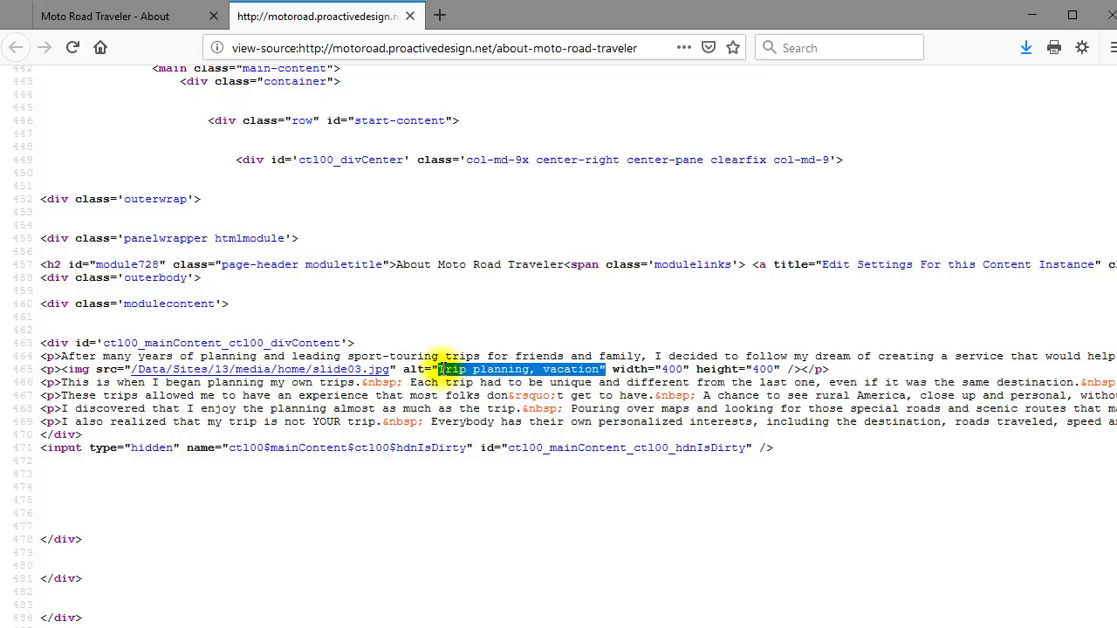
click(410, 15)
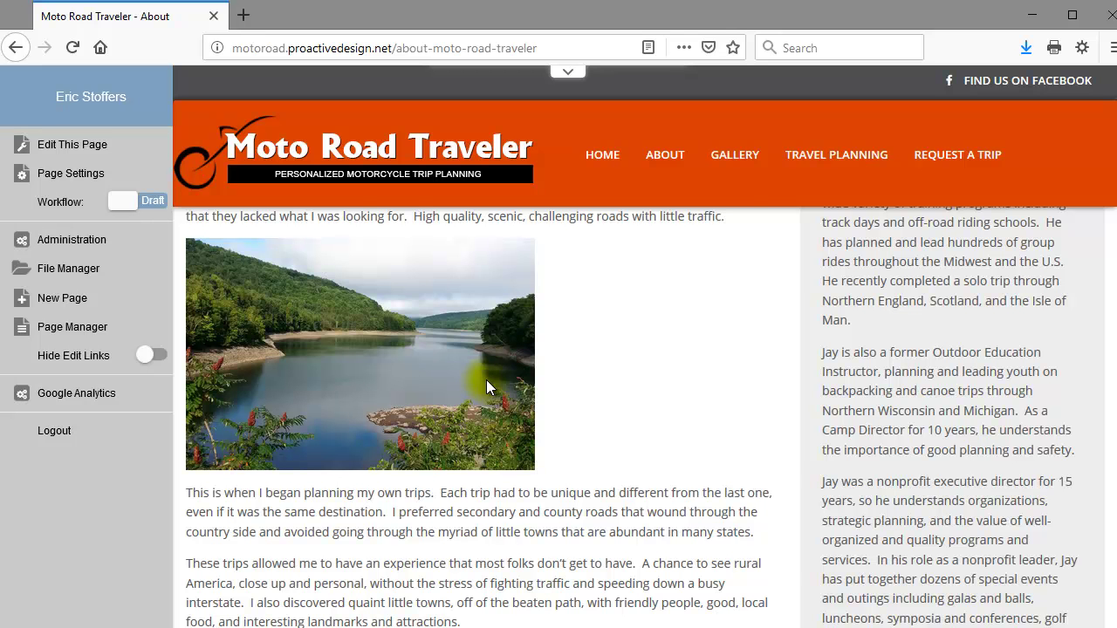
- Open the About page's main content for editing and add "creating a link to a vacation site click here." below the first paragraph
scroll(612, 361, up, 5)
click(572, 365)
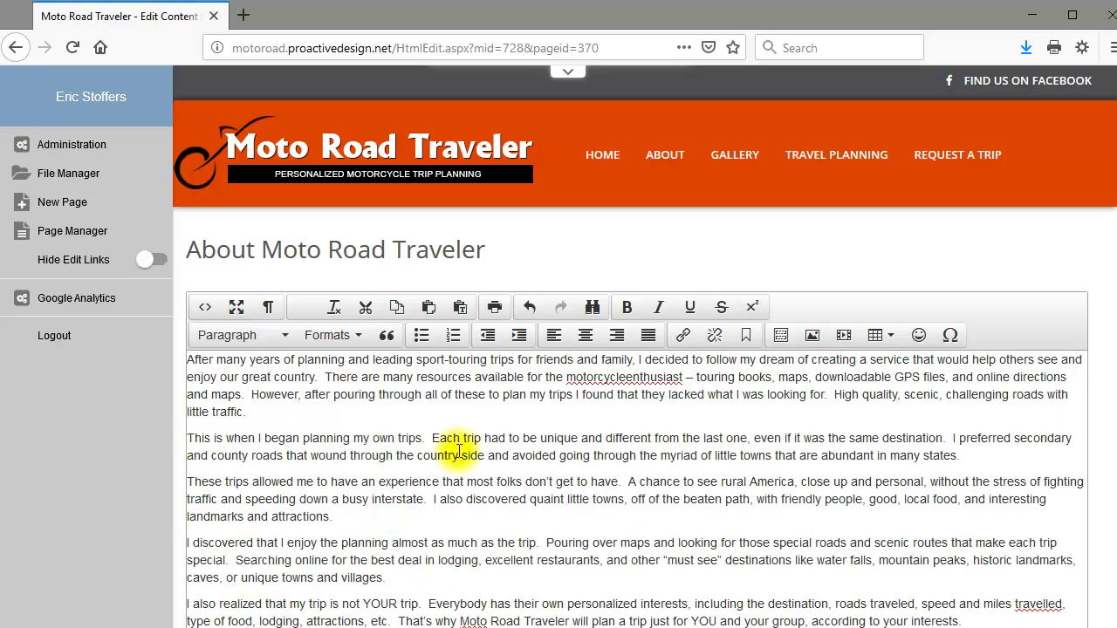
key(Return)
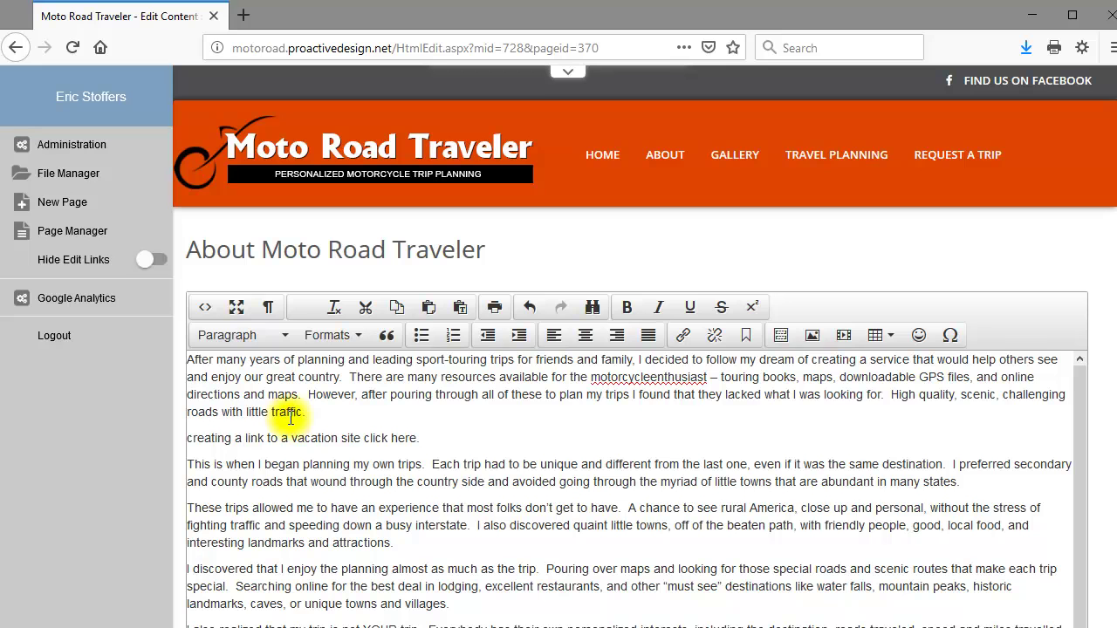
click(304, 428)
key(End)
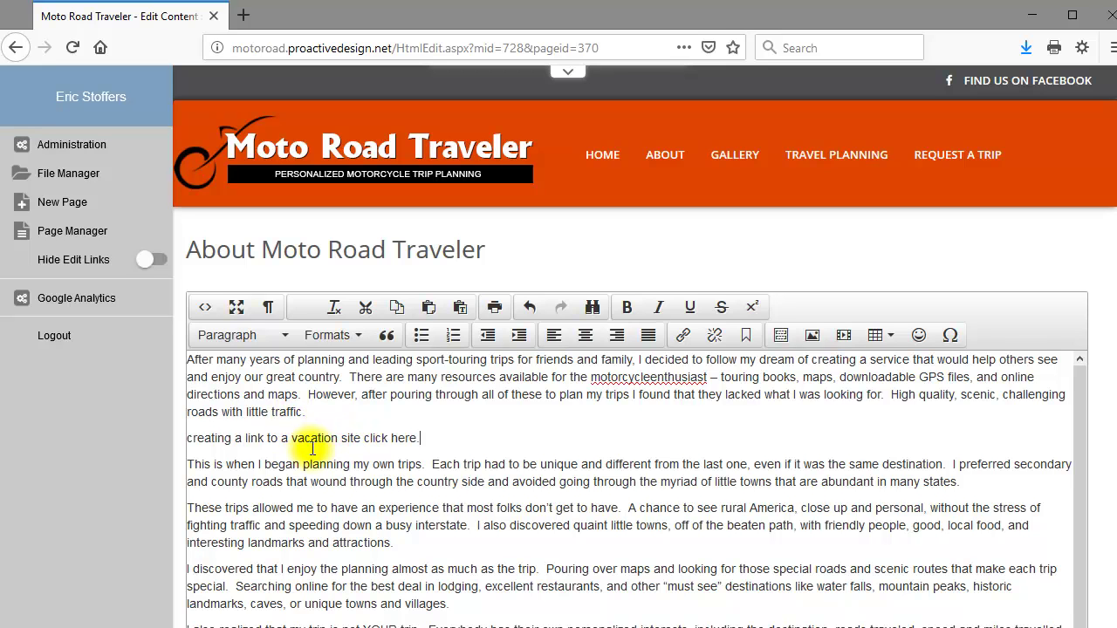
- Try linking the words "click here" to the URL "#" and undo the link
drag(364, 440, 416, 441)
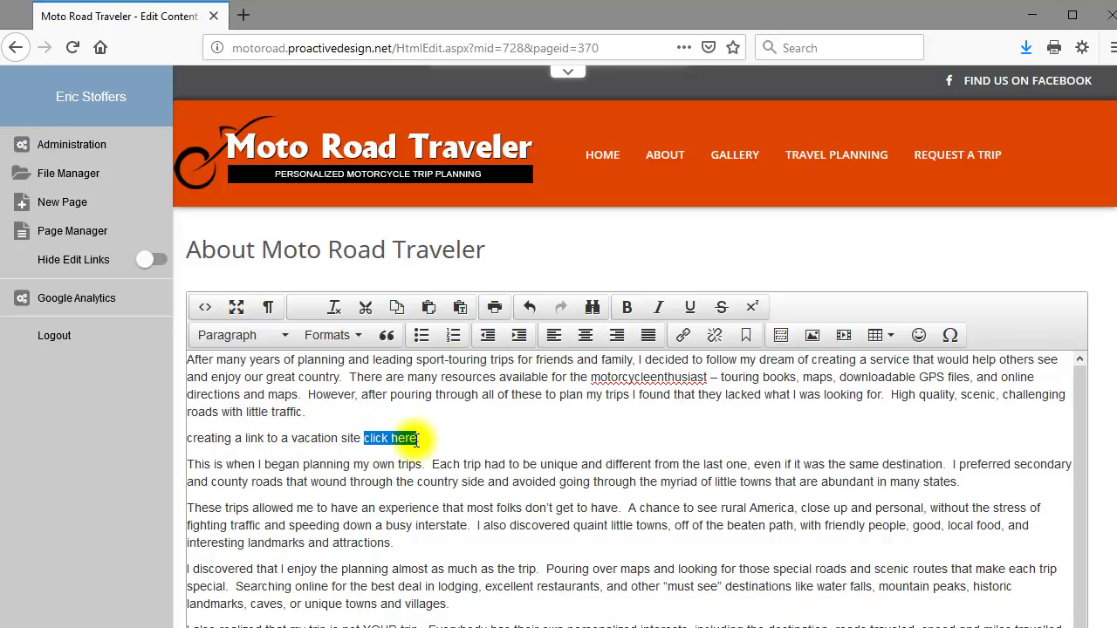
click(683, 335)
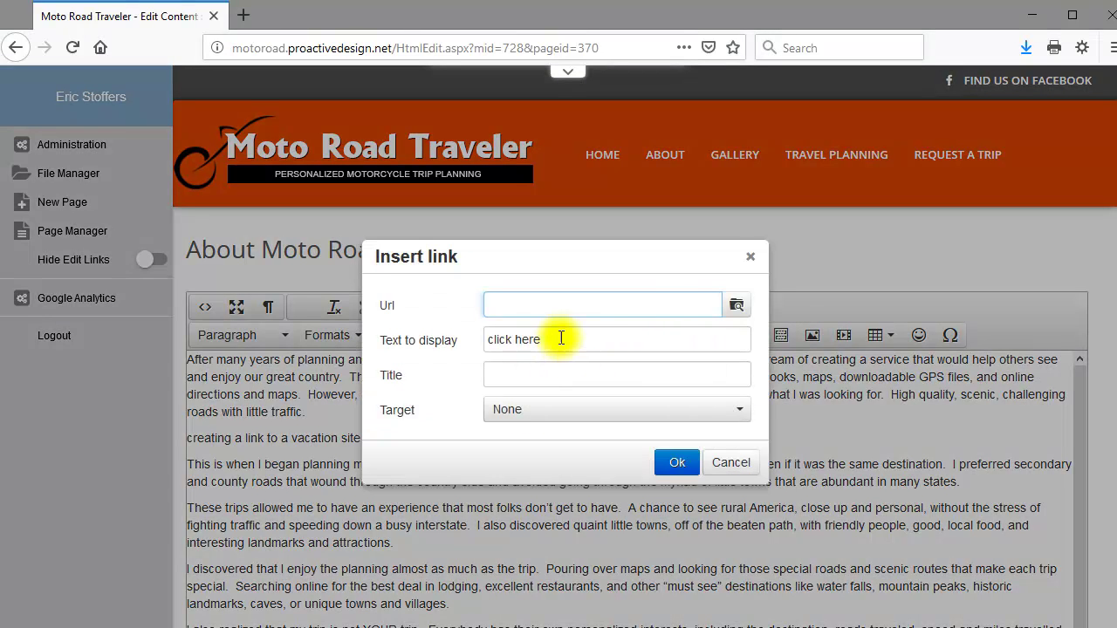
text(#)
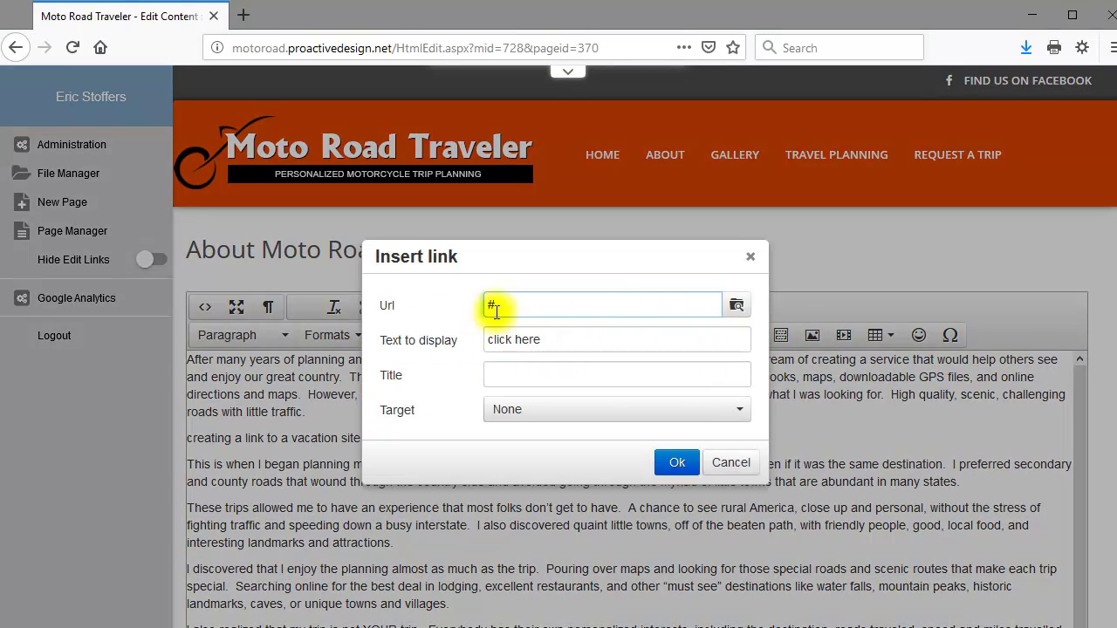
click(675, 459)
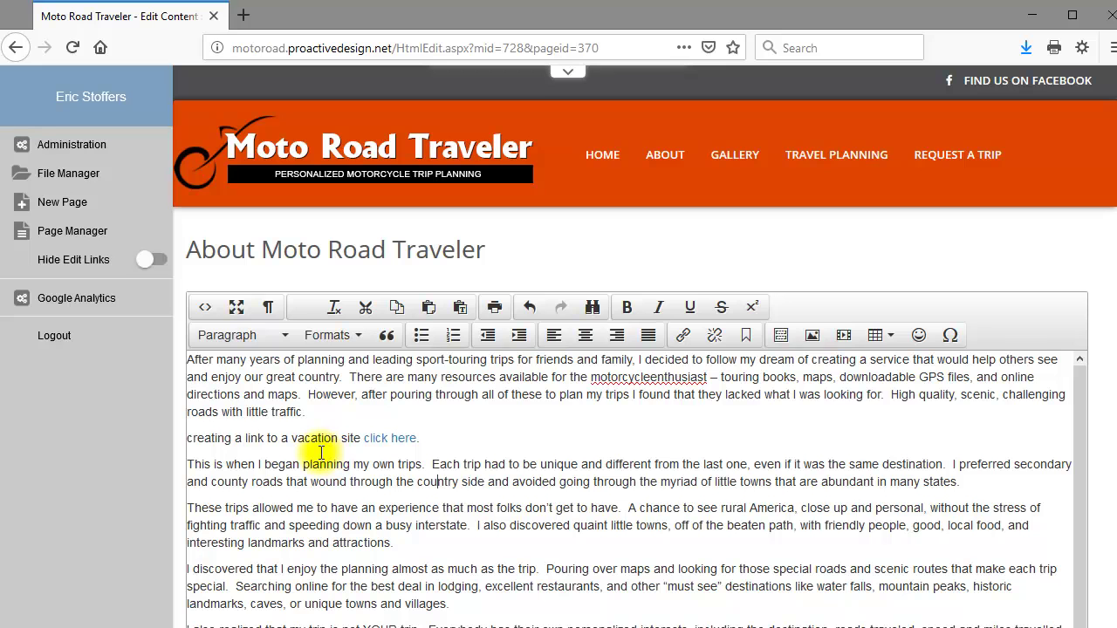
key(ctrl+z)
click(435, 472)
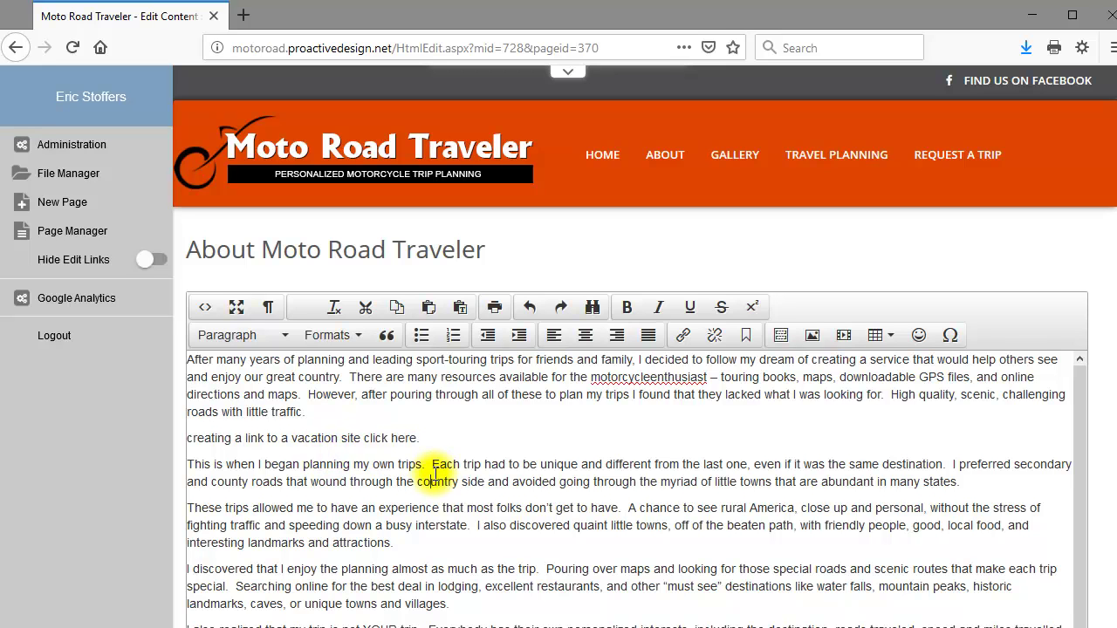
- Remove "click here" from the new sentence and replace the word "site" with "planning"
drag(423, 437, 362, 438)
key(Delete)
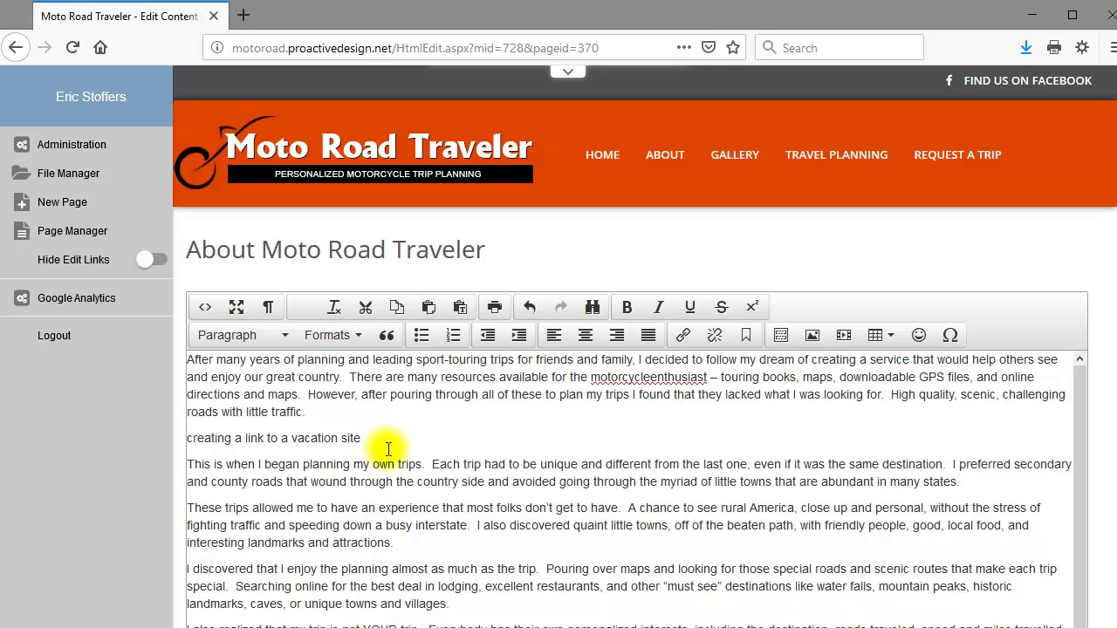
drag(361, 438, 294, 439)
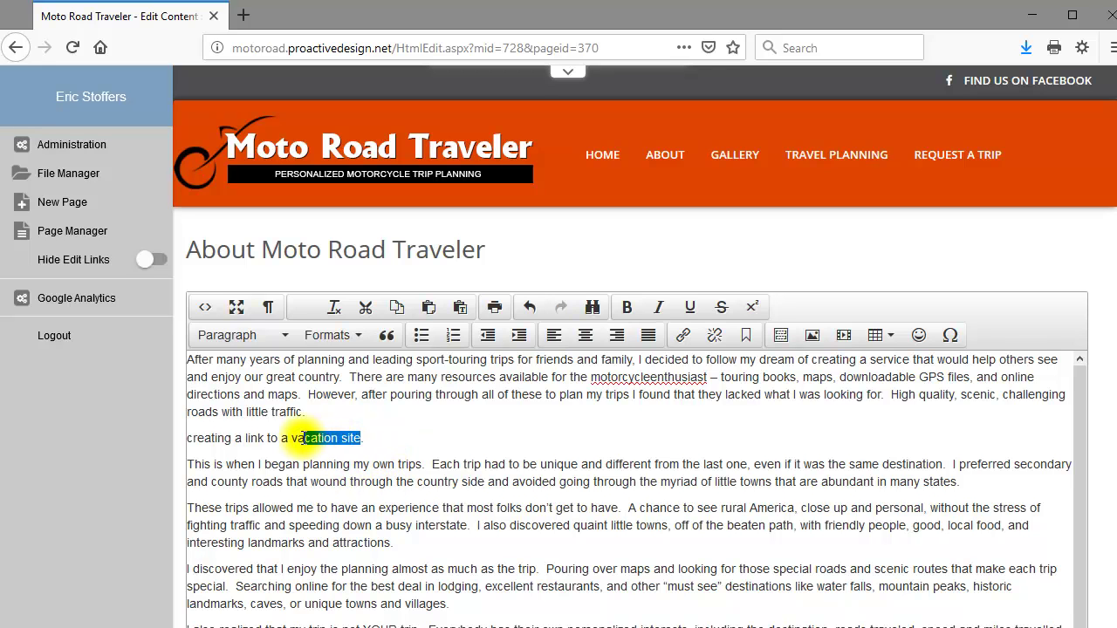
click(353, 438)
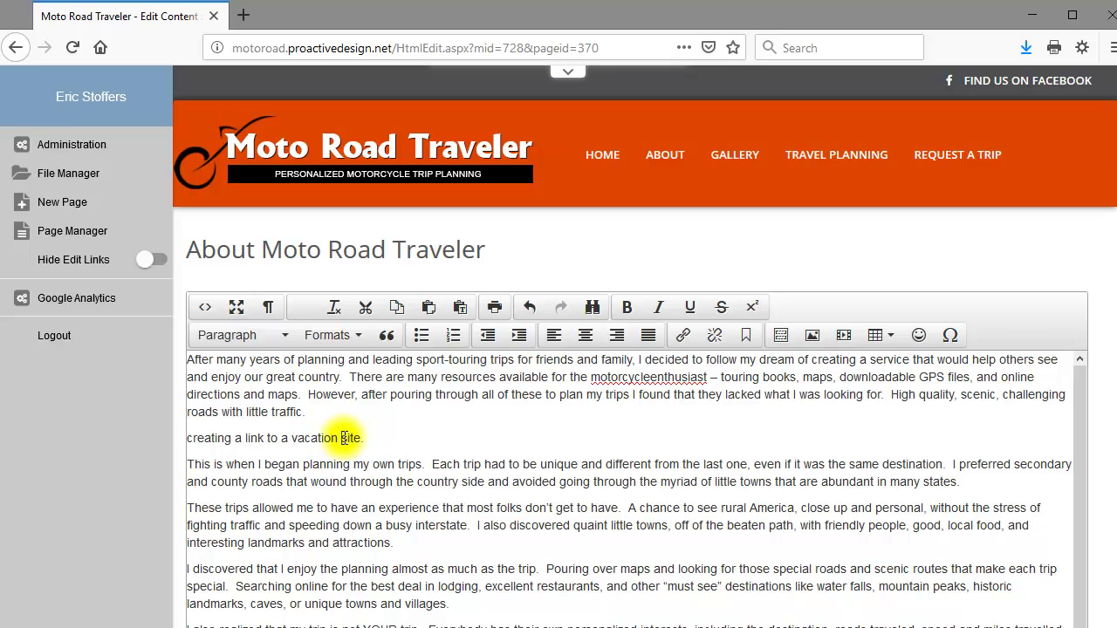
double_click(360, 438)
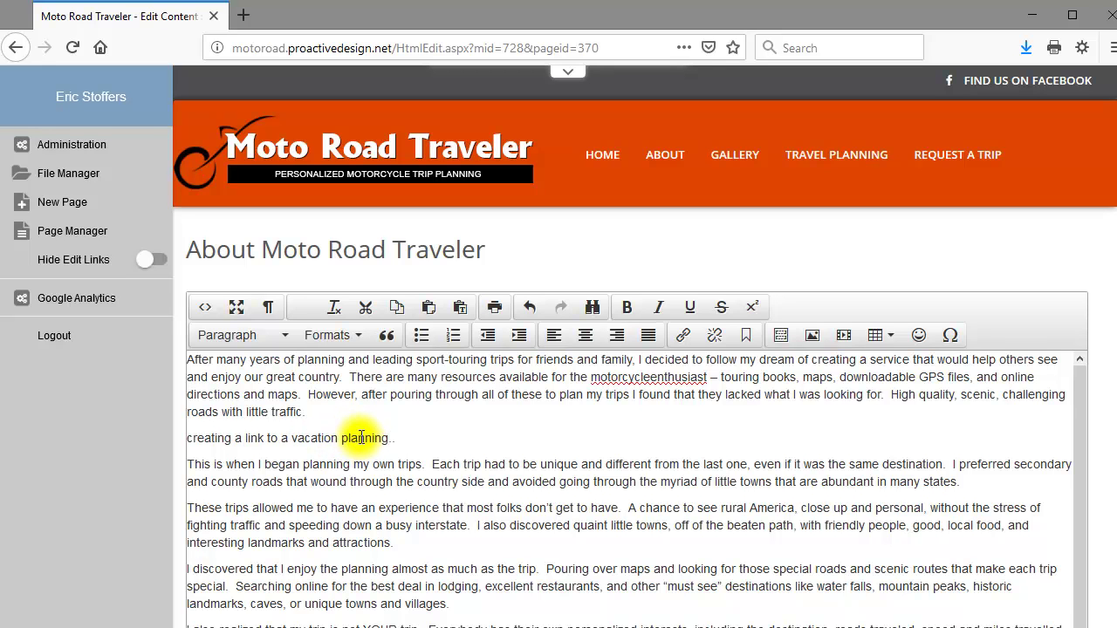
- Link the words "vacation planning" in the new sentence to the URL "#"
drag(293, 436, 386, 438)
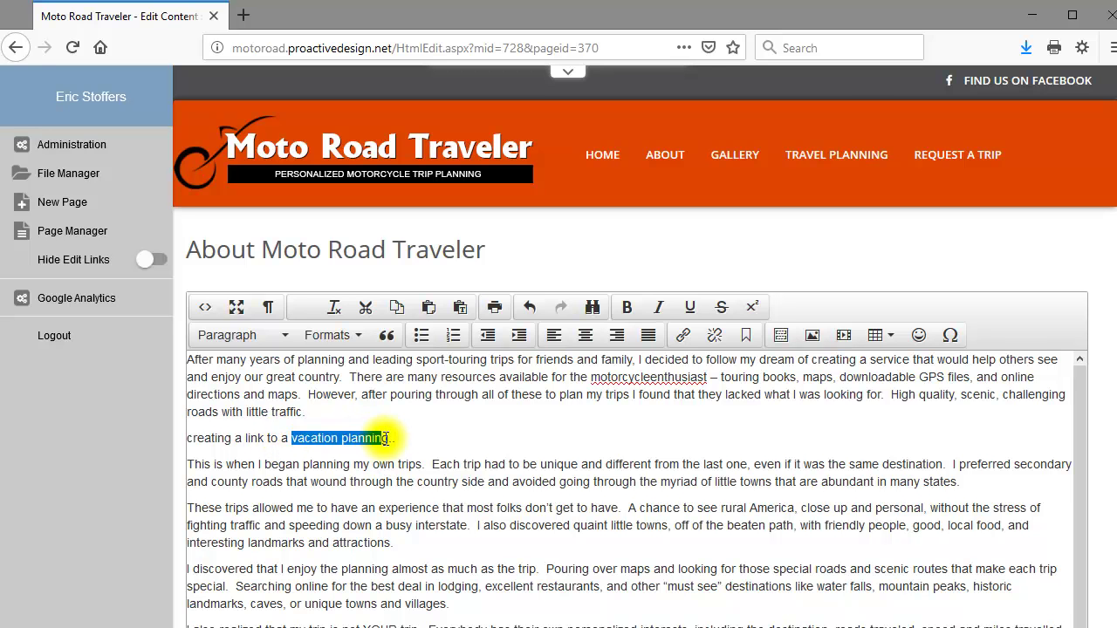
click(684, 335)
text(#)
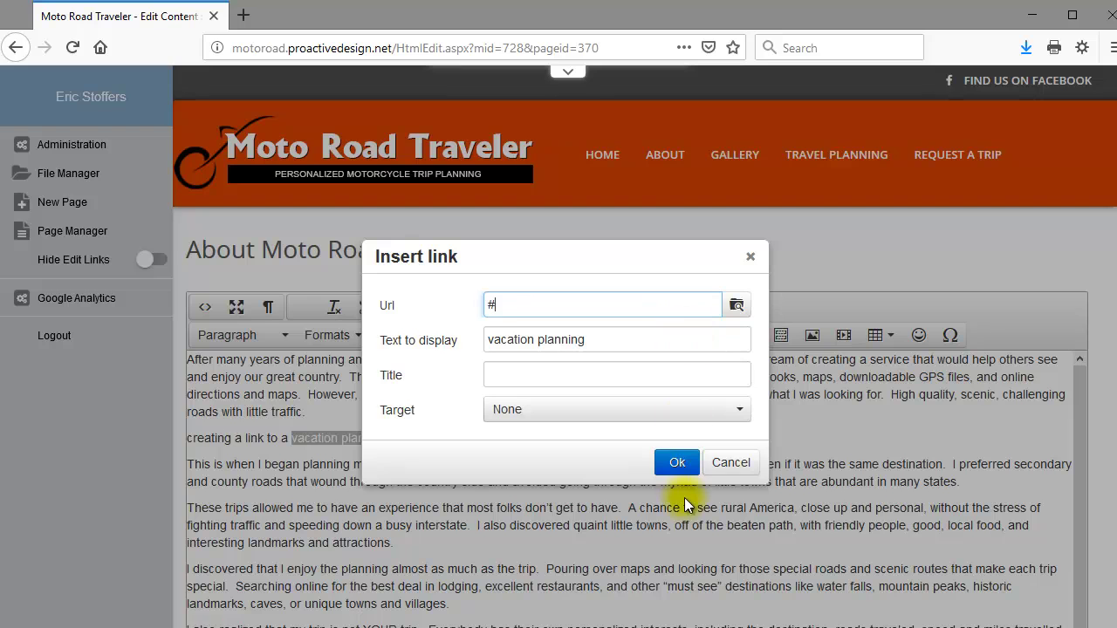
click(677, 463)
click(346, 449)
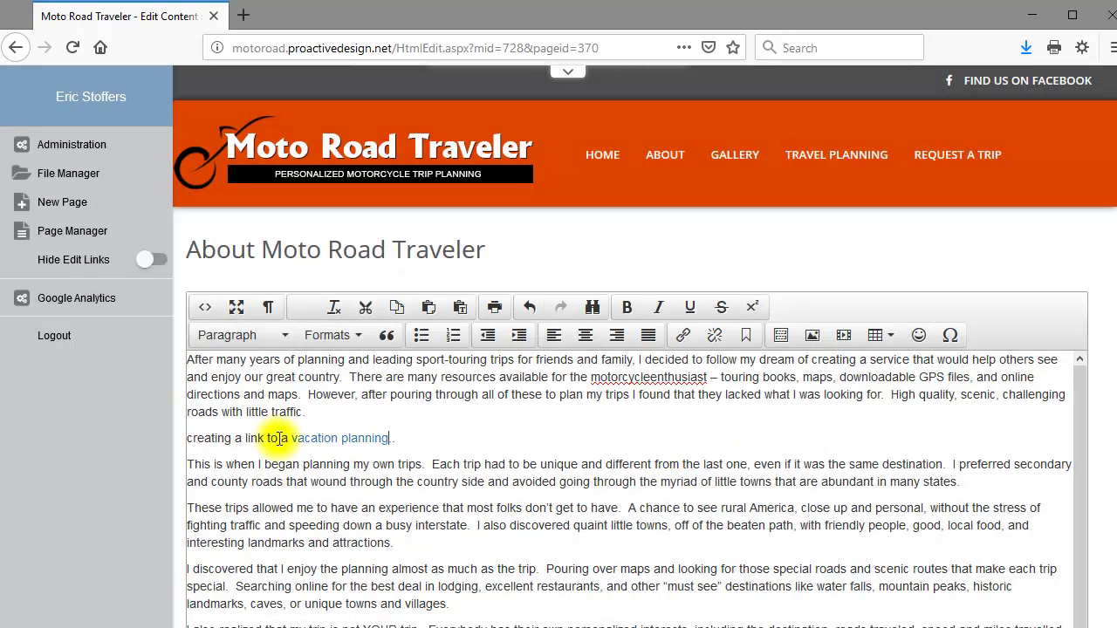
click(439, 437)
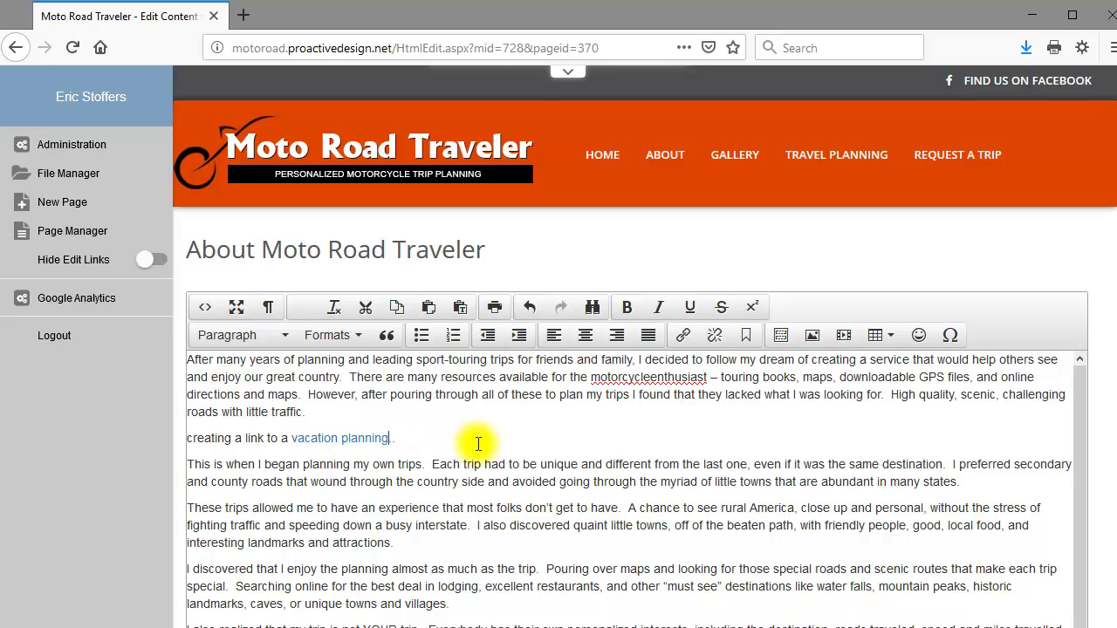
- Delete the sentence containing the "vacation planning" link below the first paragraph
click(365, 438)
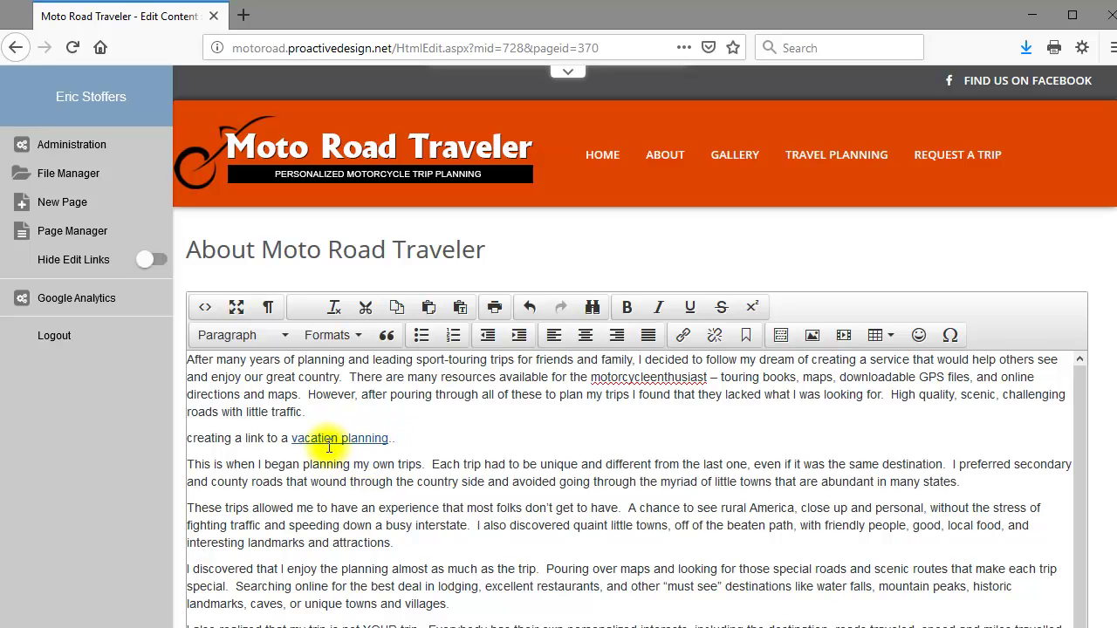
click(390, 438)
drag(415, 440, 185, 438)
key(BackSpace)
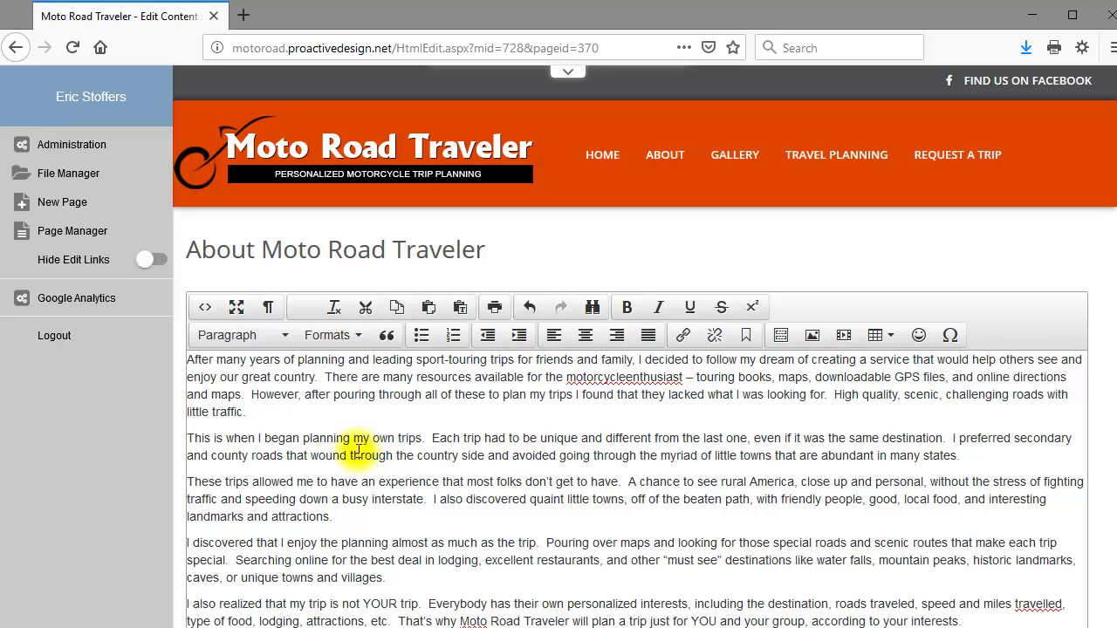
drag(266, 438, 369, 439)
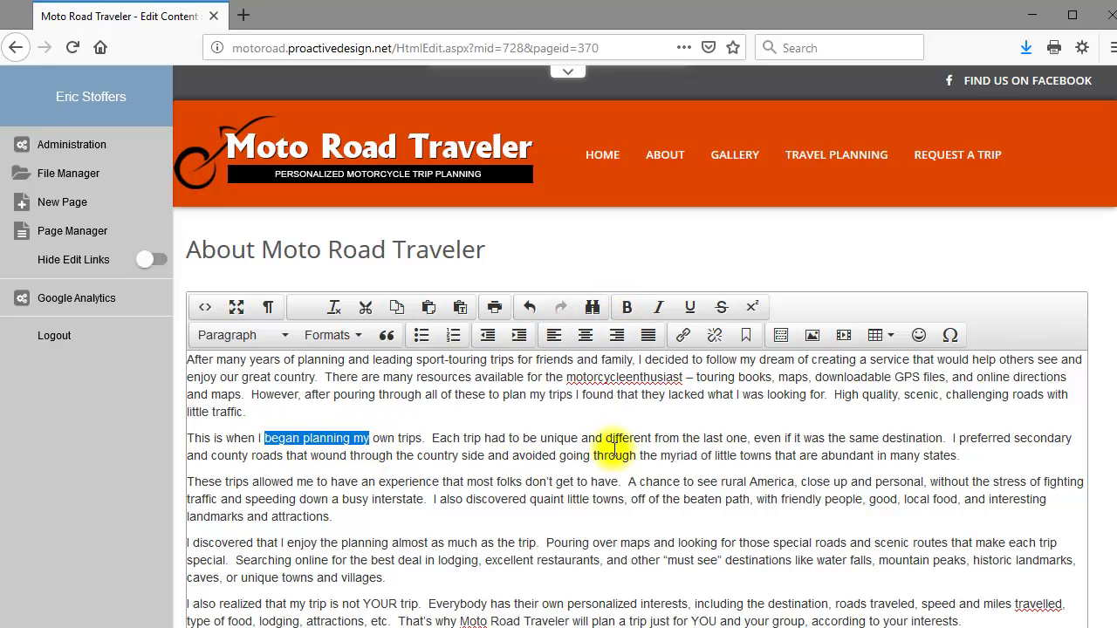
- Add a "vacation planning" line below the first paragraph and format it as Heading 3
click(294, 420)
key(Return)
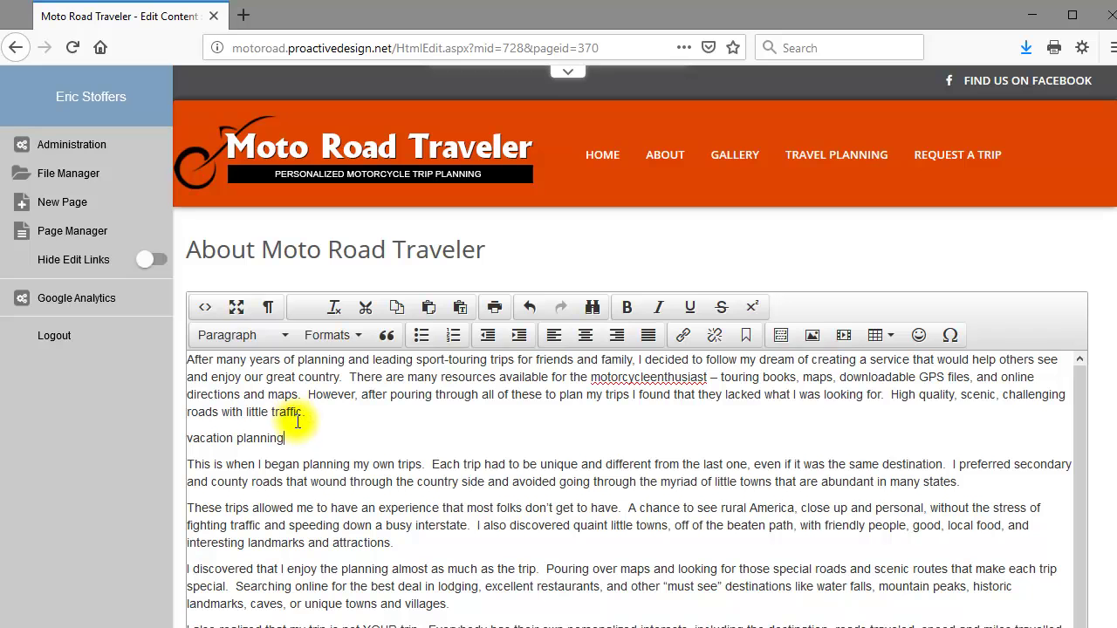
drag(288, 436, 181, 442)
click(254, 335)
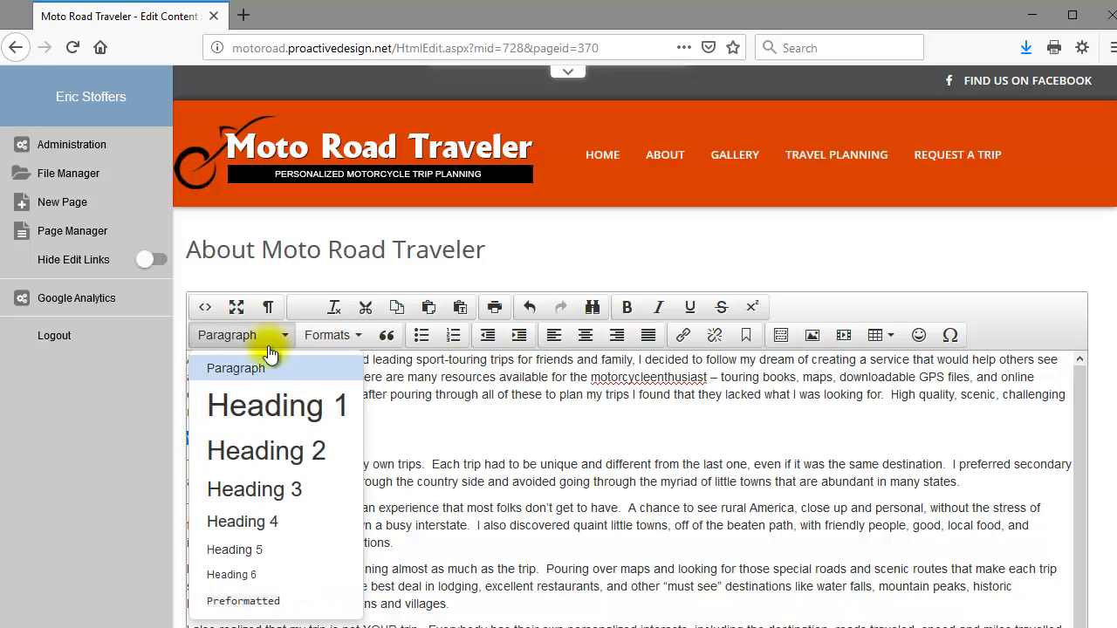
click(266, 487)
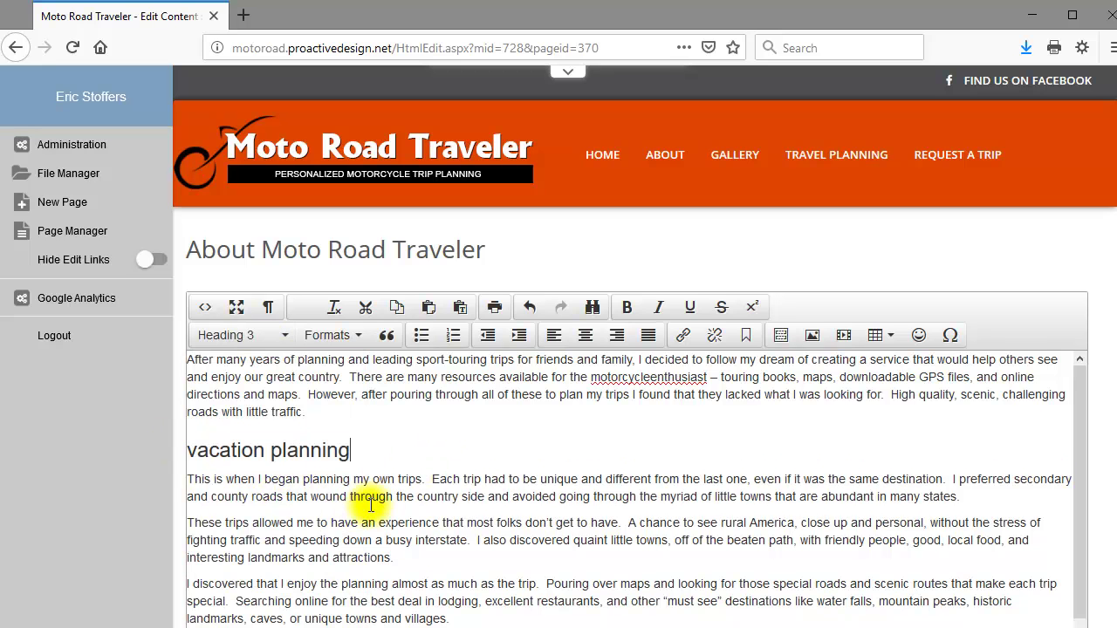
- Change the "vacation planning" heading back to Paragraph format and make it bold
drag(197, 450, 162, 449)
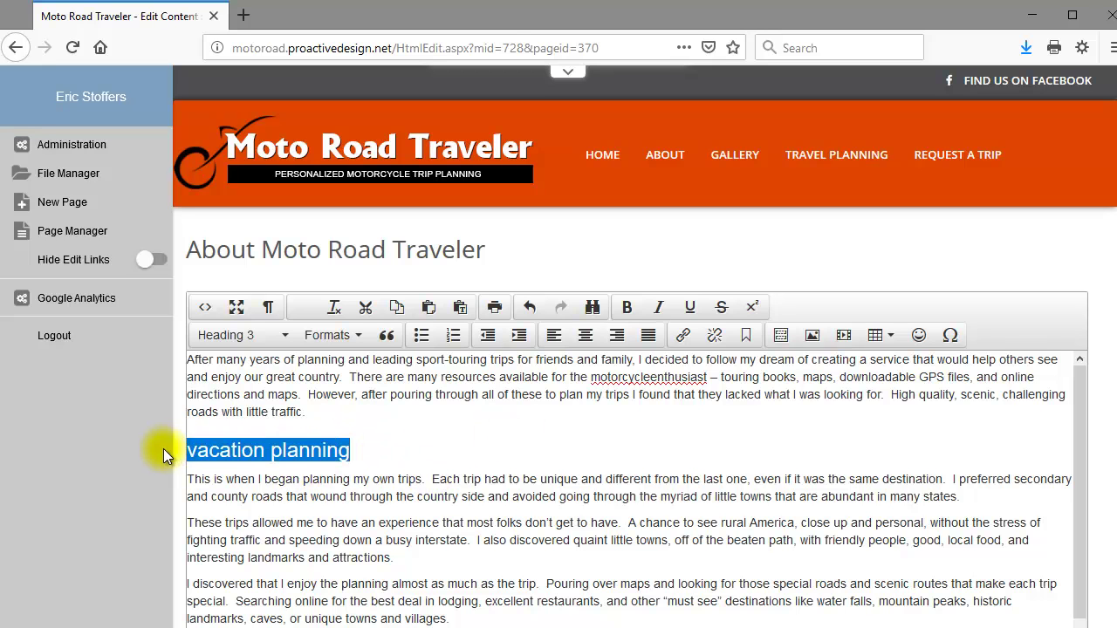
click(229, 337)
click(244, 368)
click(299, 439)
drag(304, 441, 174, 439)
key(ctrl+b)
click(409, 460)
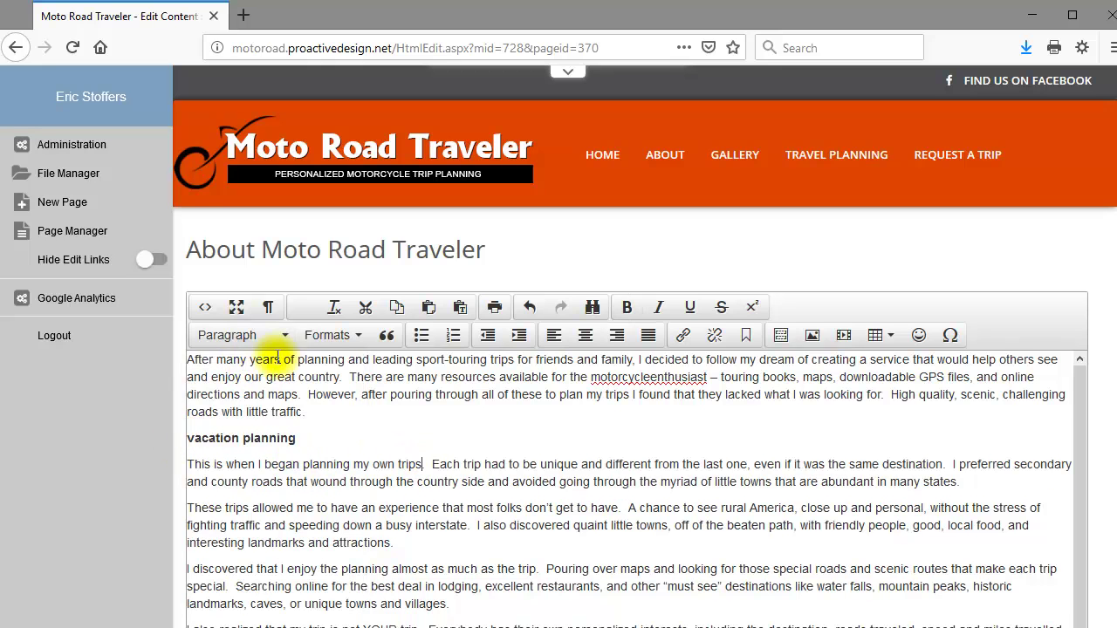
- Delete the bold "vacation planning" text and leave the content editor to return to the About page
click(234, 335)
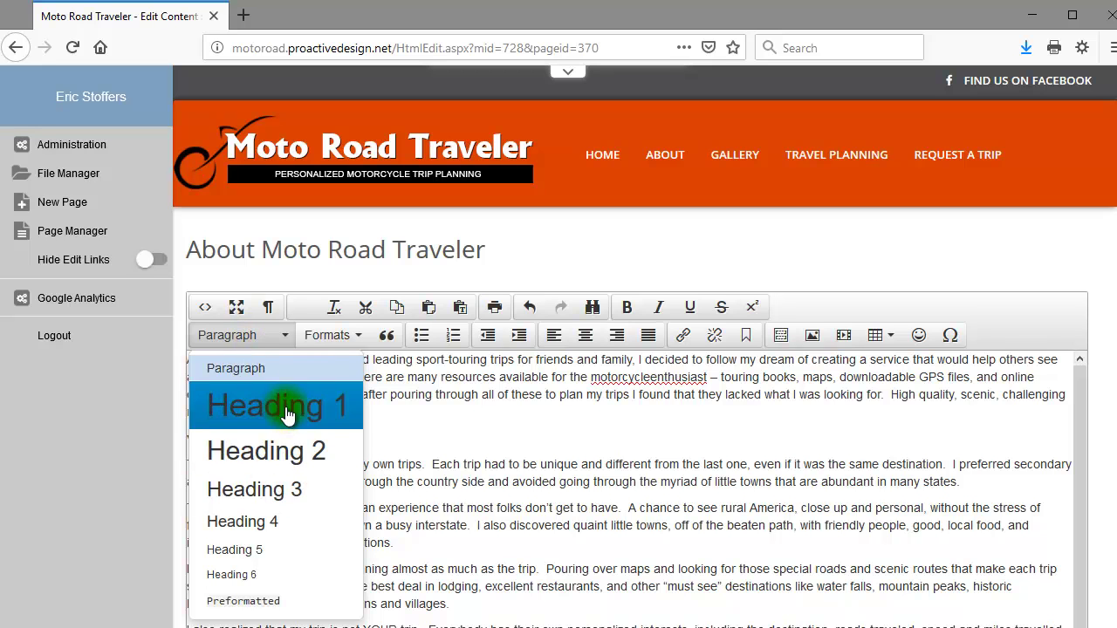
click(428, 423)
drag(301, 438, 191, 436)
key(BackSpace)
key(BackSpace)
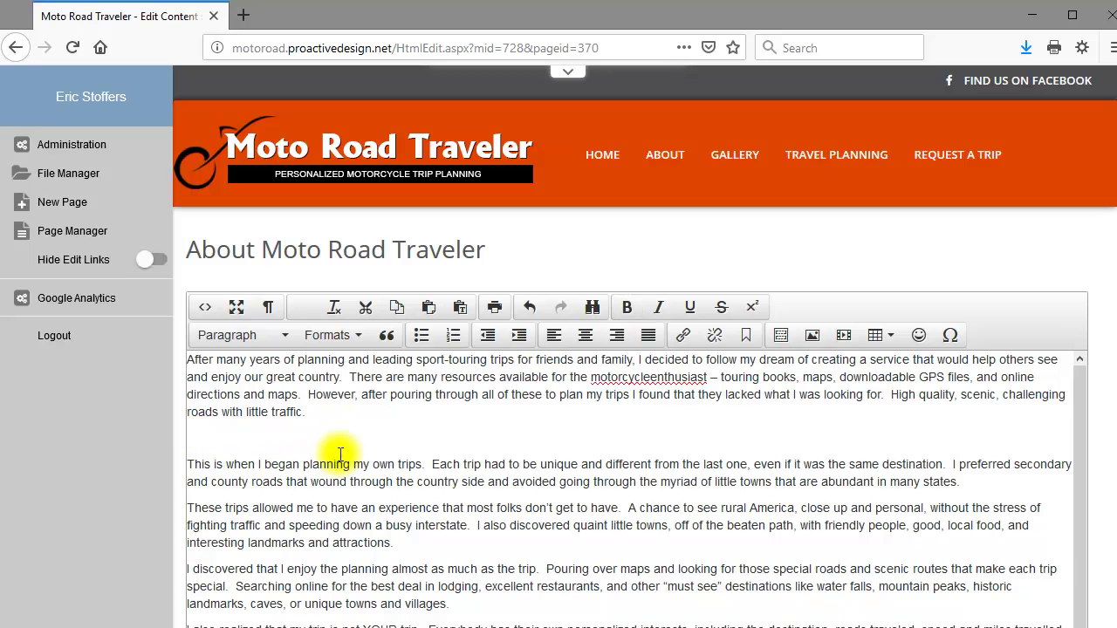
scroll(410, 471, down, 5)
click(336, 465)
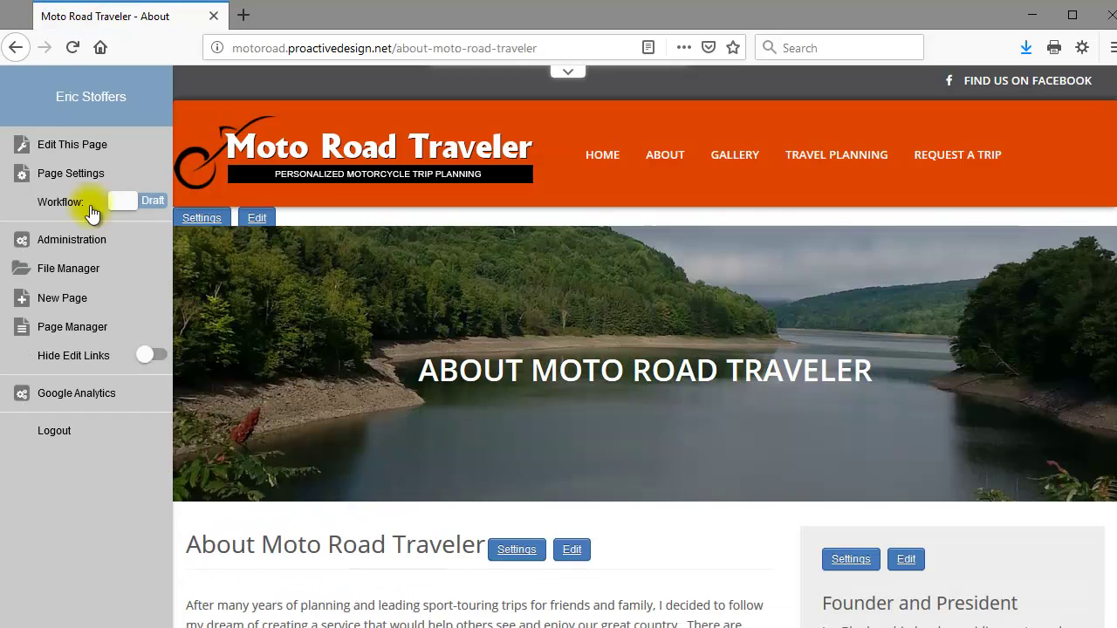
- Open the meta settings in the About page's page settings
click(54, 174)
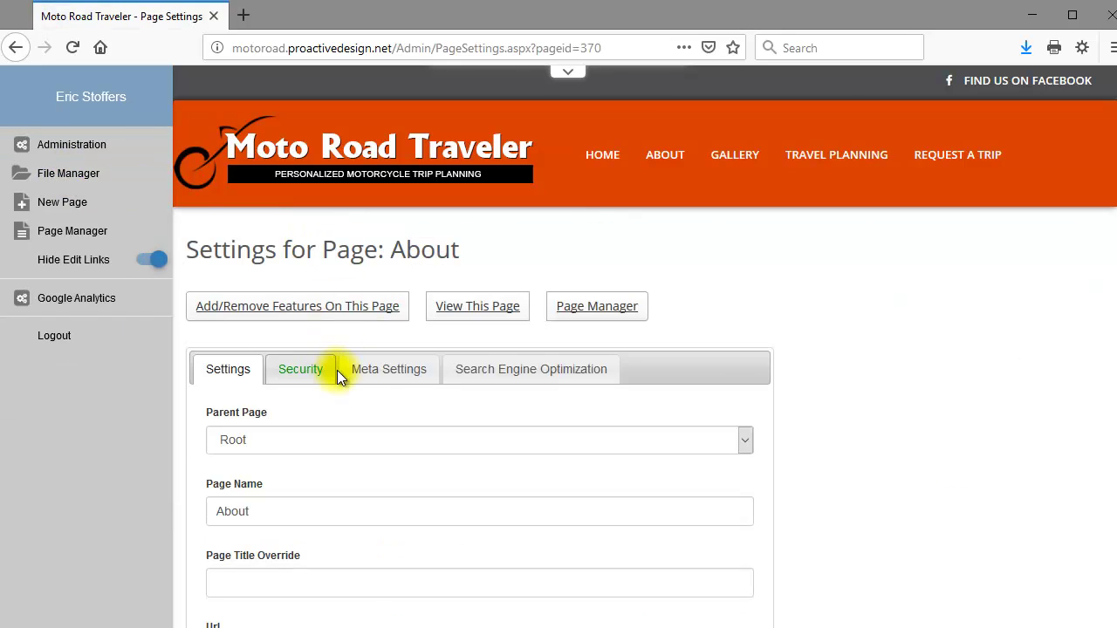
click(382, 377)
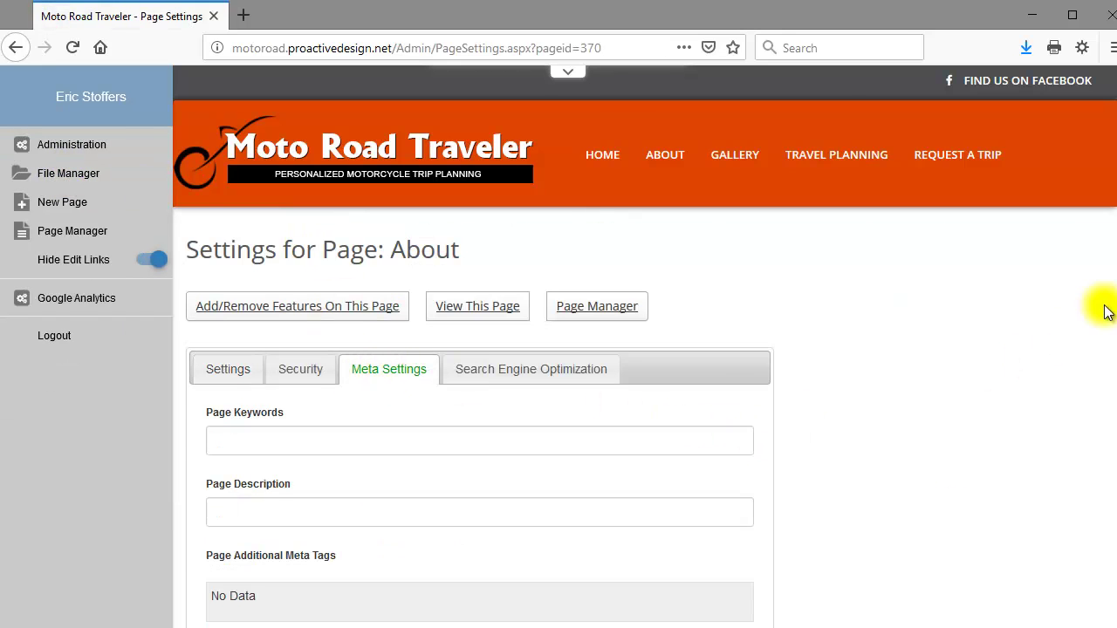
scroll(1107, 349, down, 3)
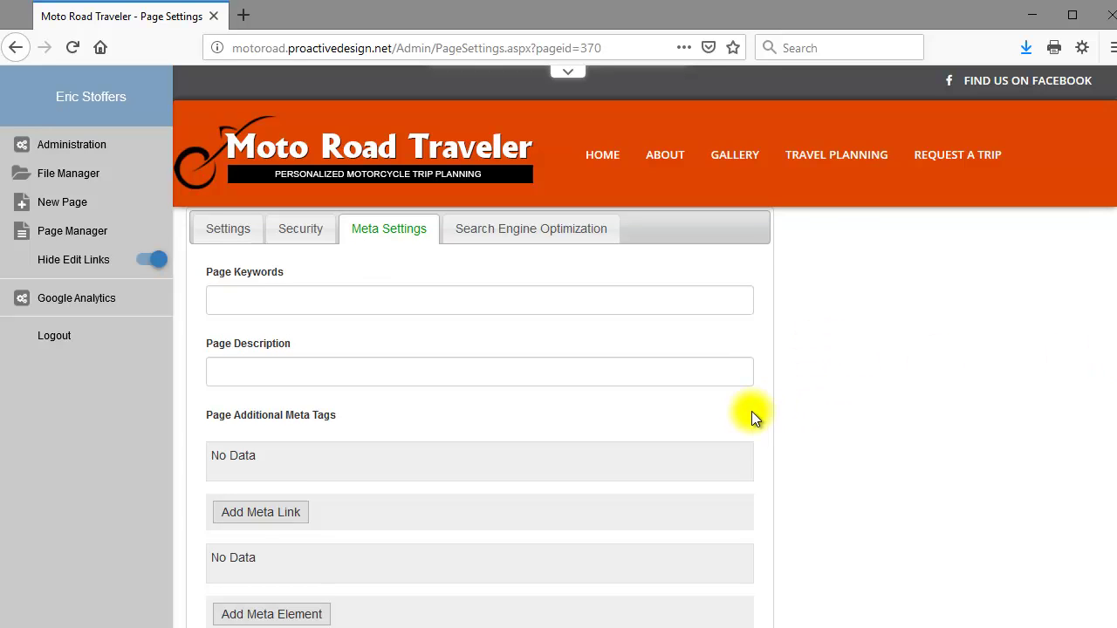
- Set the page keywords to "sdg sdg sd s g" and the page description to "bfjhabsd fsah bhja sbfdjka hfh asbfh"
click(279, 301)
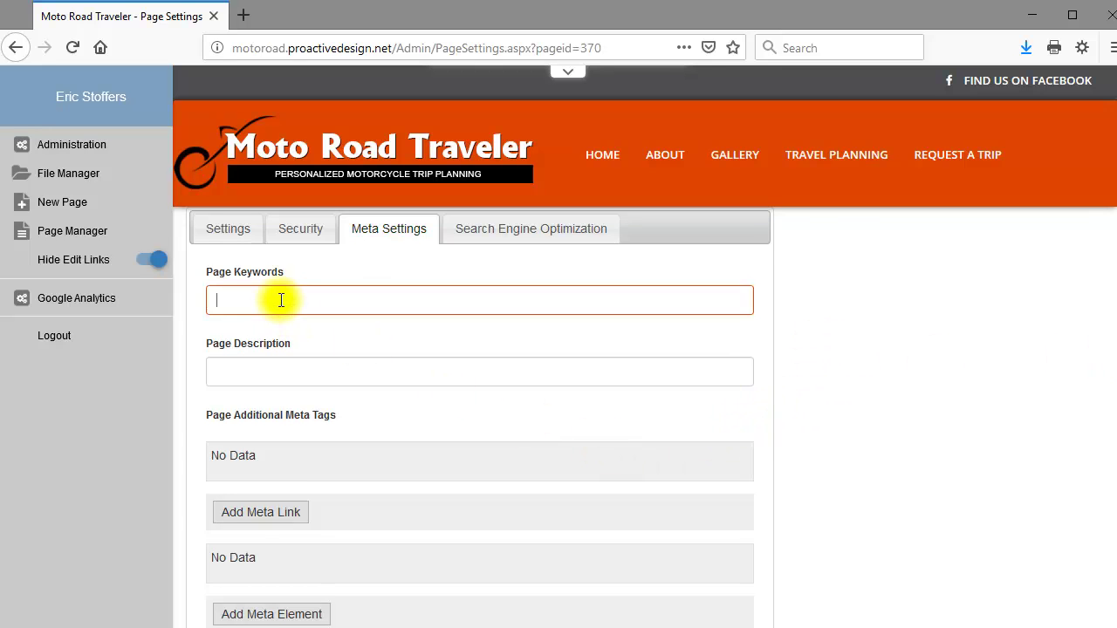
text(sdg sdg sd s g)
click(289, 380)
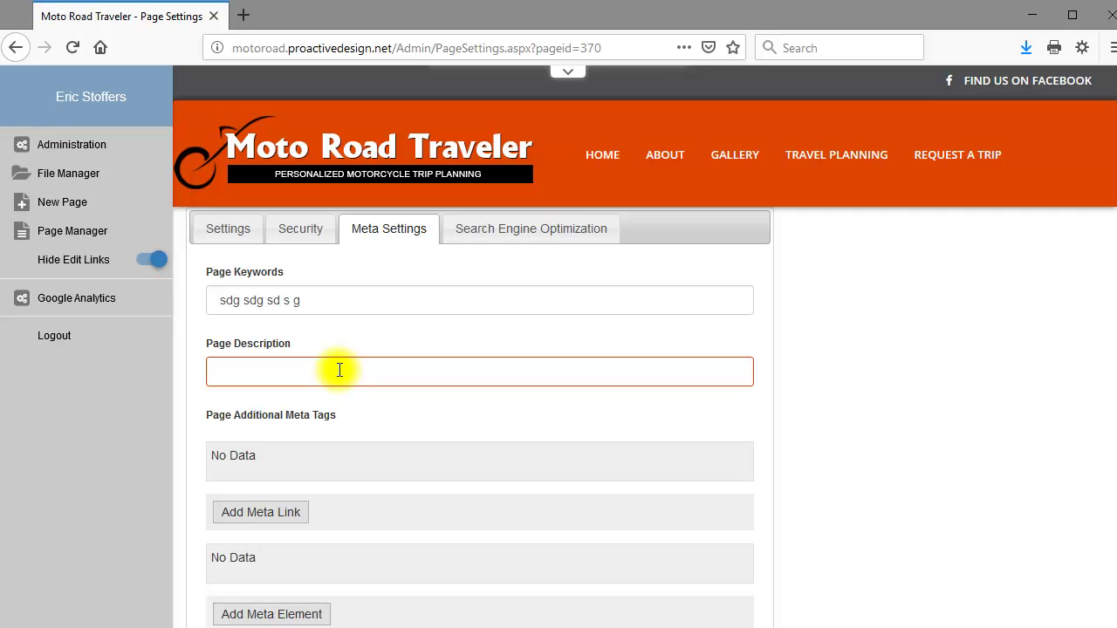
text(bfjhabsd fsah bhja sbfbjka hfh asbfh)
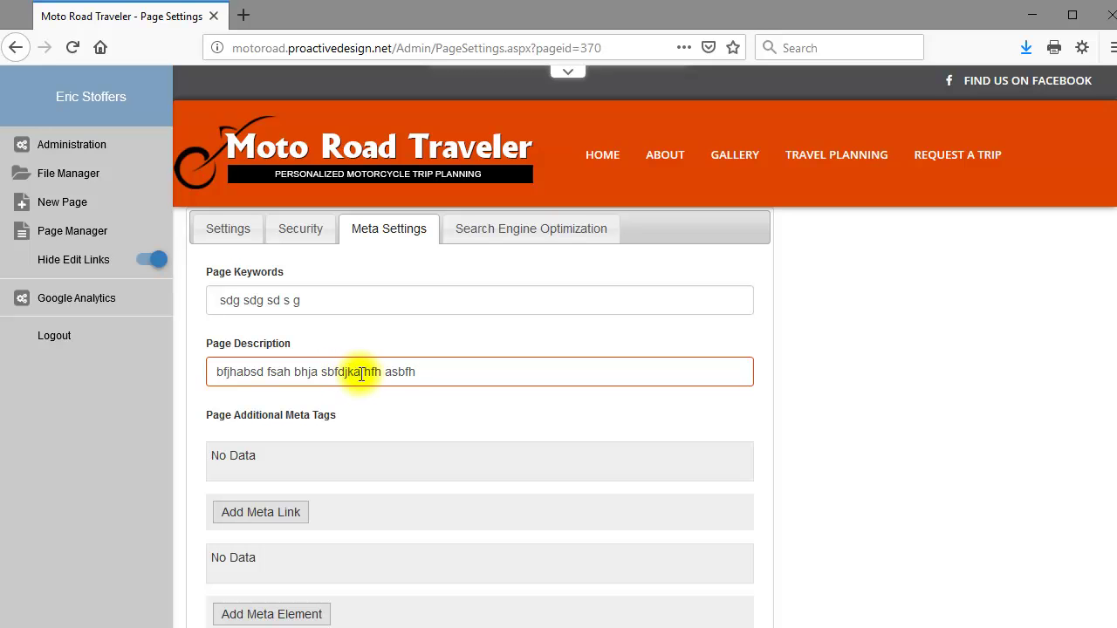
drag(419, 373, 192, 384)
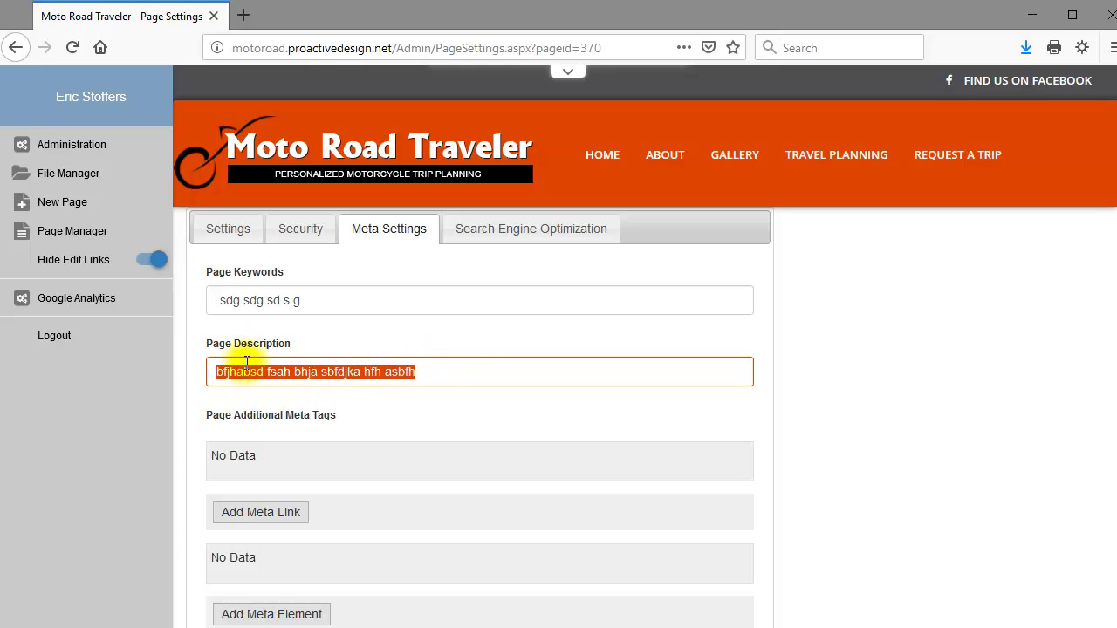
- Check the page's search engine optimization settings and clear the page keywords and page description in the meta settings
click(512, 236)
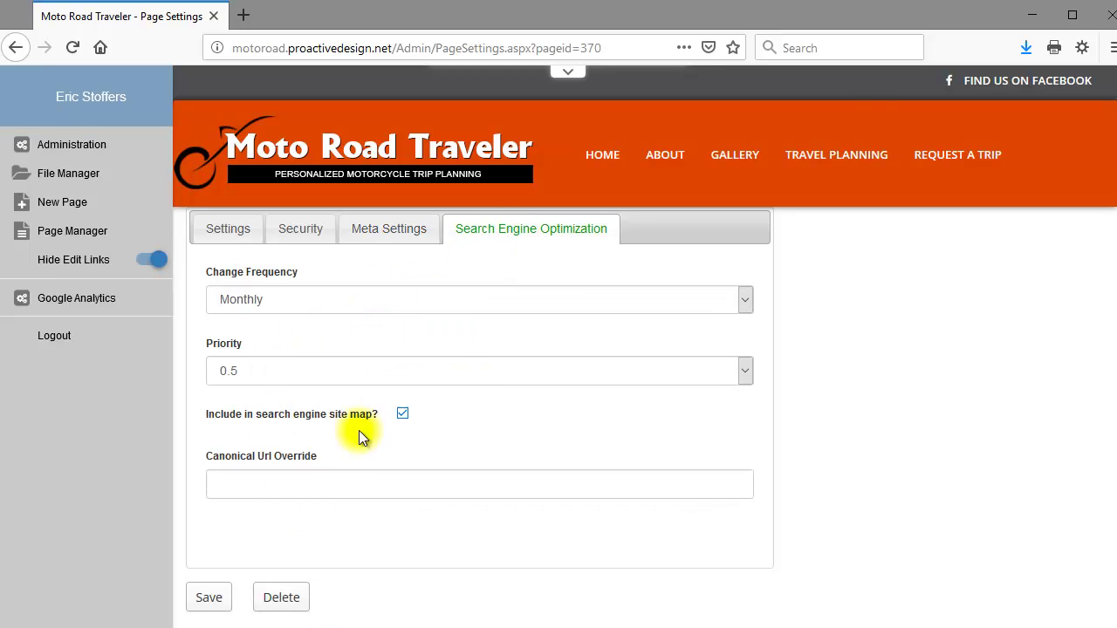
click(394, 232)
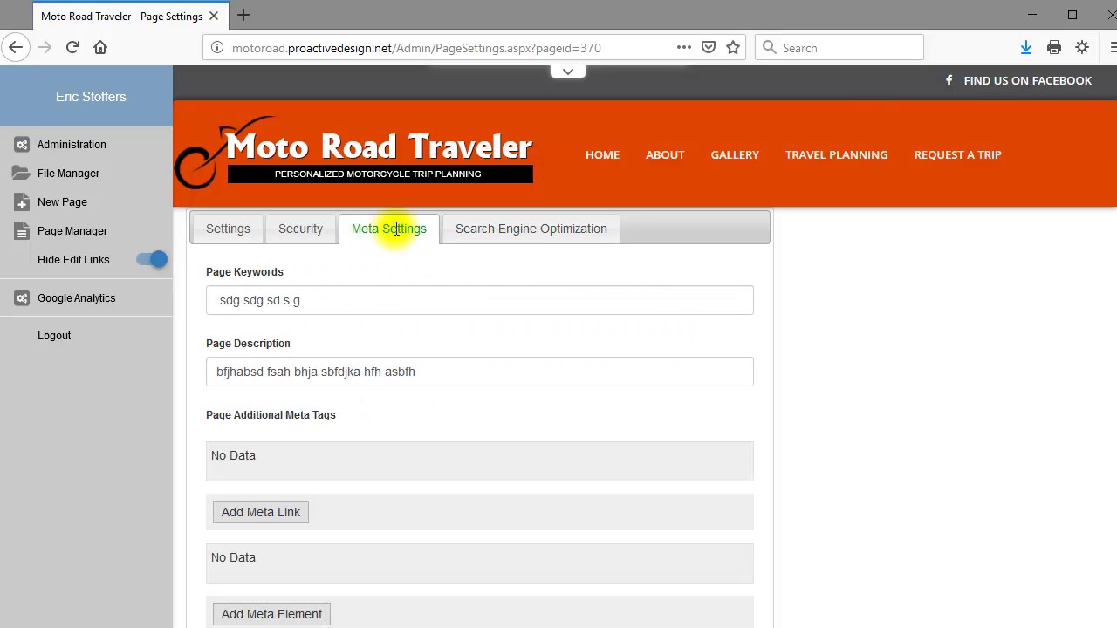
drag(316, 300, 120, 288)
key(BackSpace)
drag(431, 372, 209, 355)
key(BackSpace)
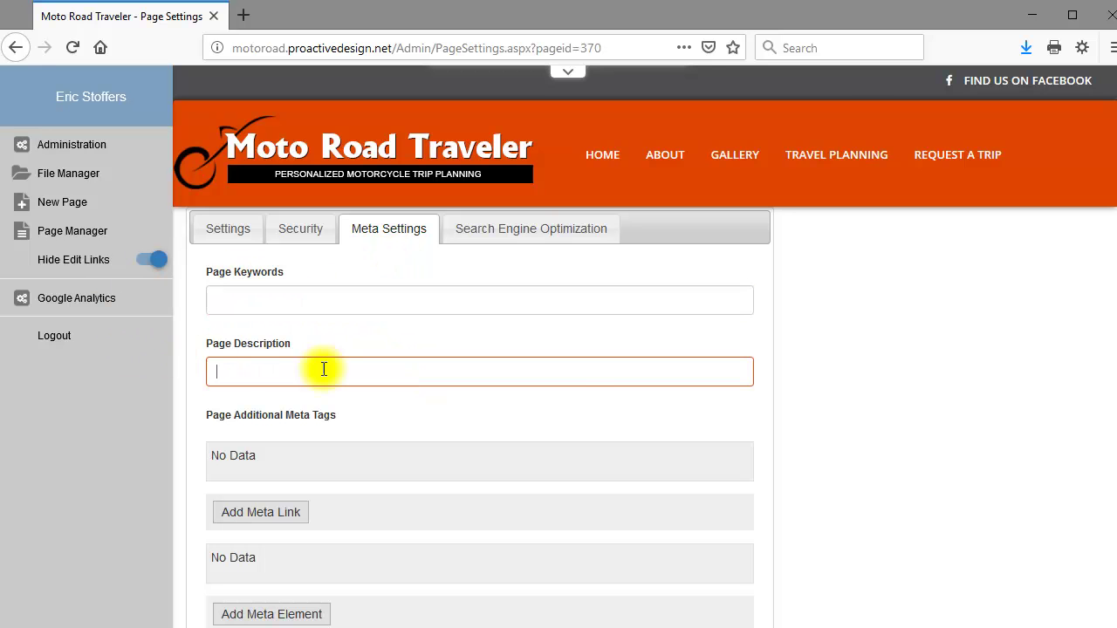
- Save the About page's settings
scroll(581, 390, down, 2)
scroll(581, 390, down, 4)
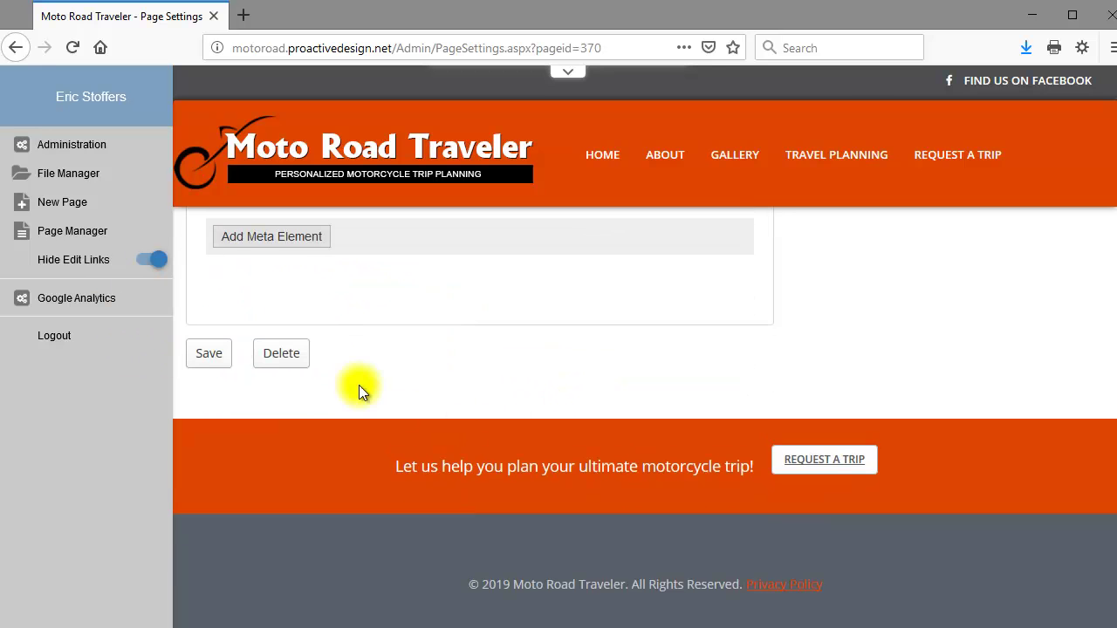
click(203, 358)
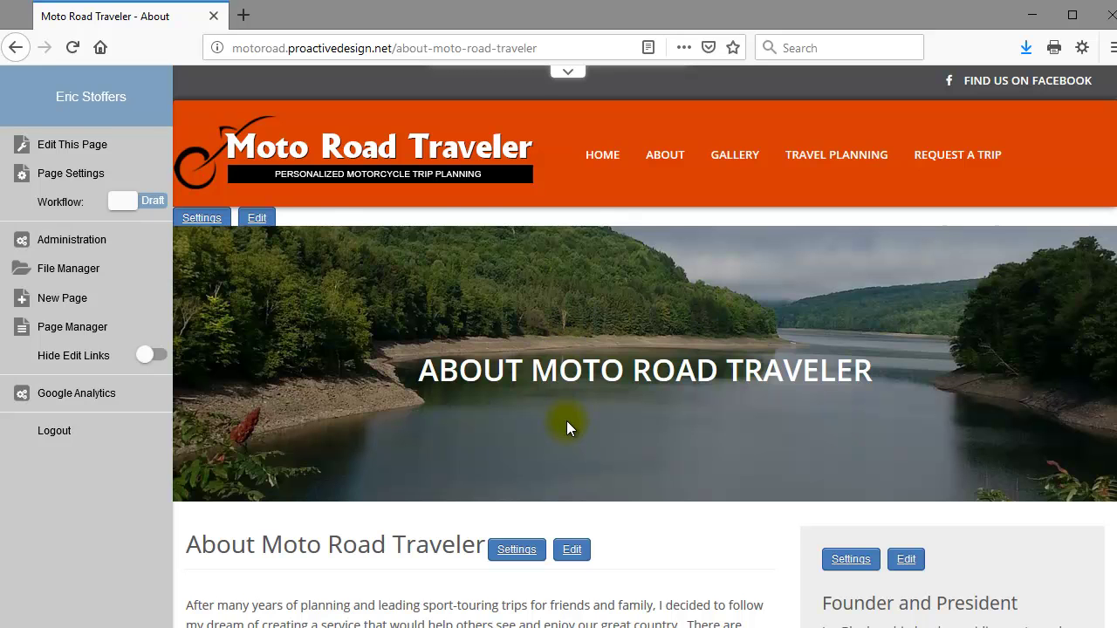
- Open the file manager and look through the image file names in the home and page-headers folders
click(73, 271)
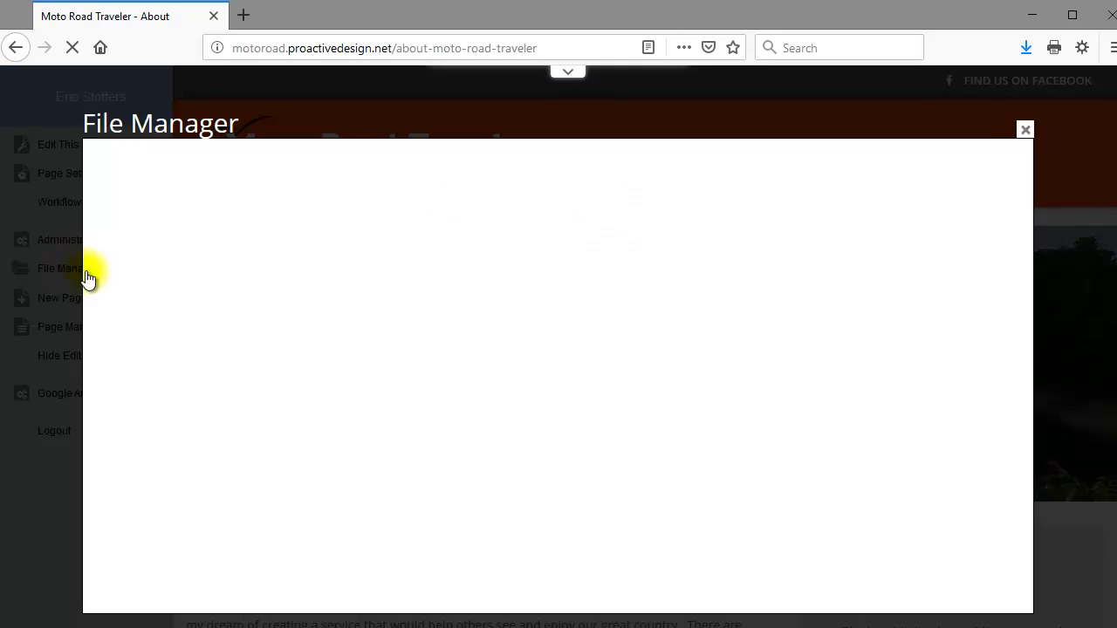
click(155, 299)
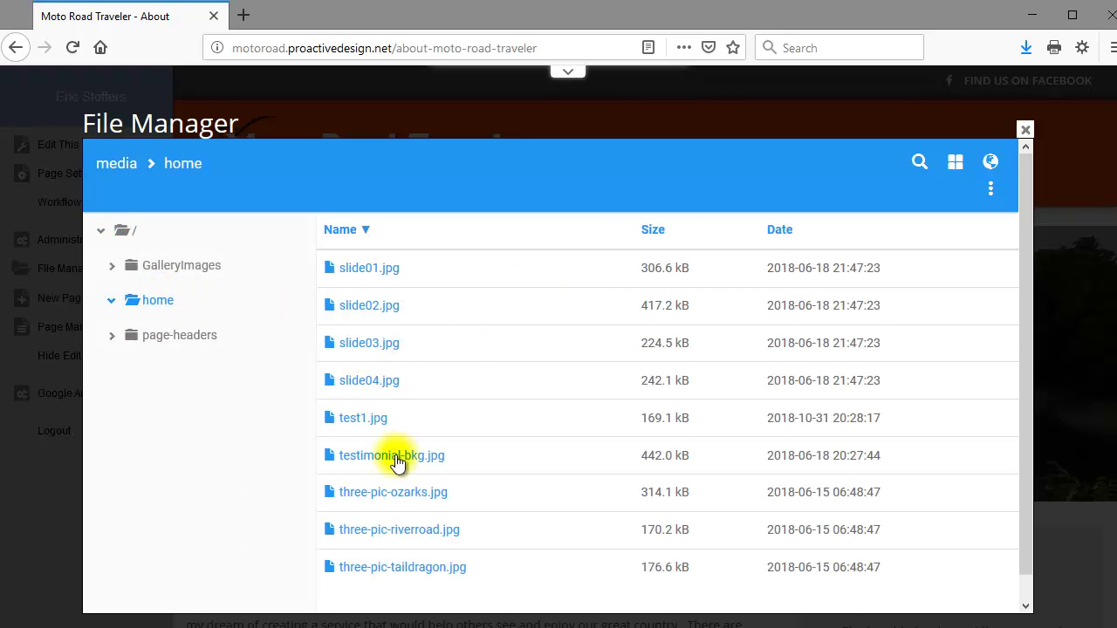
click(177, 338)
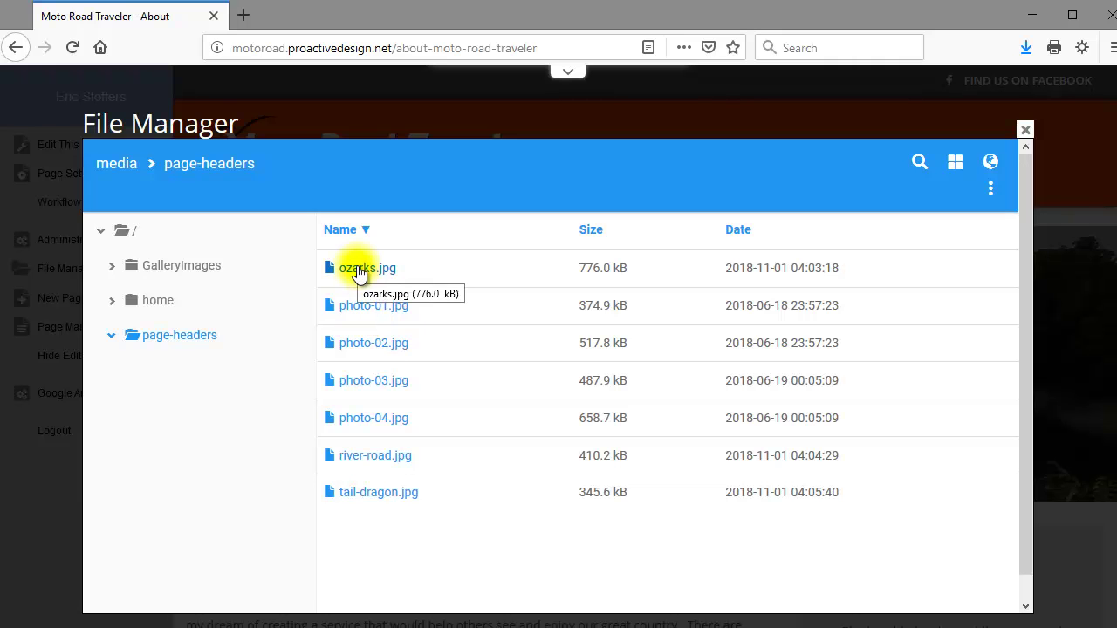
- Copy ozarks.jpg within the page-headers folder under the new name vacation-planning-to-ozarks.jpg
right_click(359, 270)
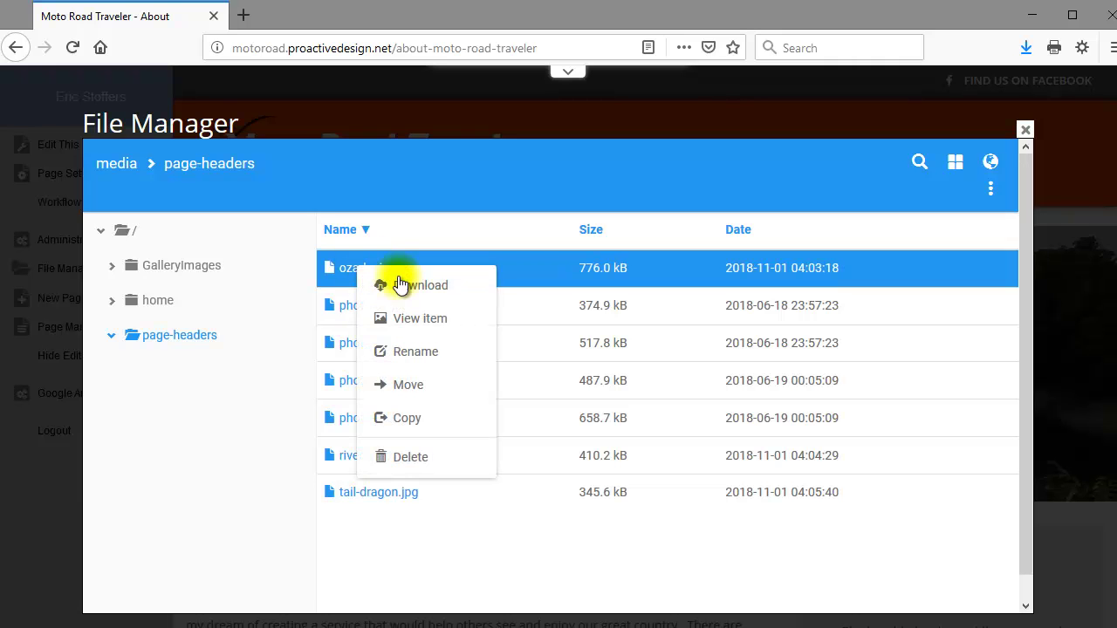
click(417, 419)
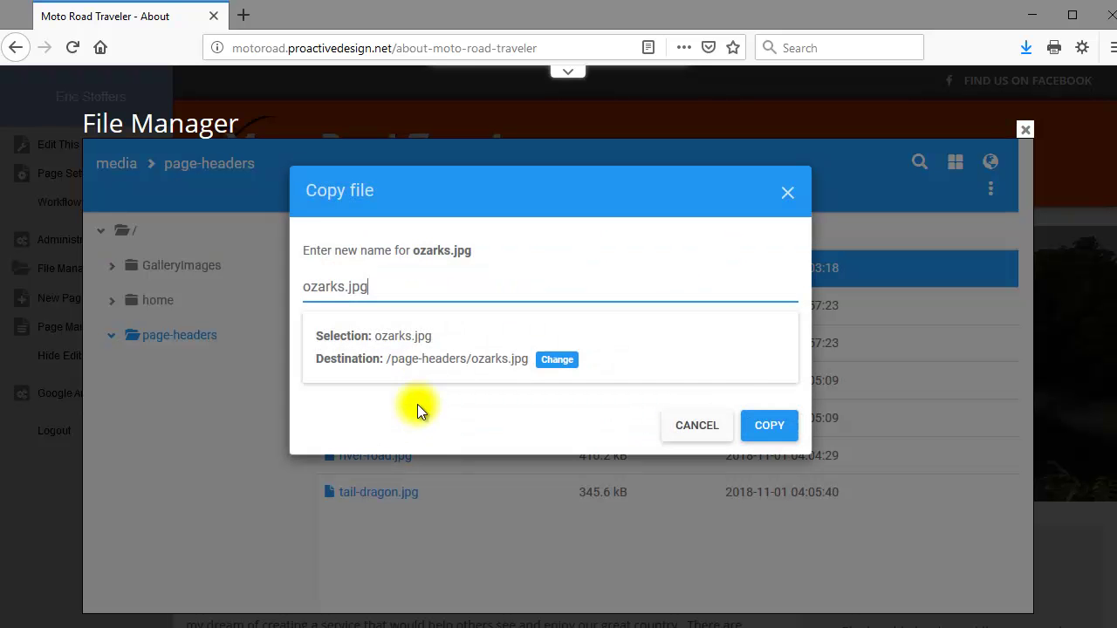
click(304, 288)
text(vacation-)
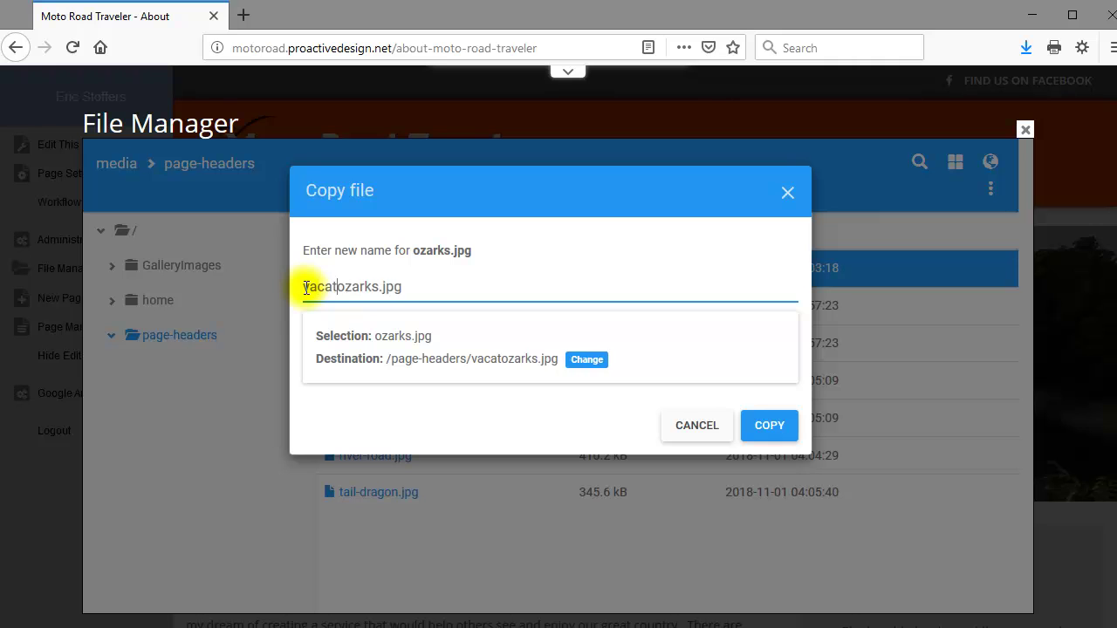
text(planning )
text(t)
key(BackSpace)
key(BackSpace)
text(-to-)
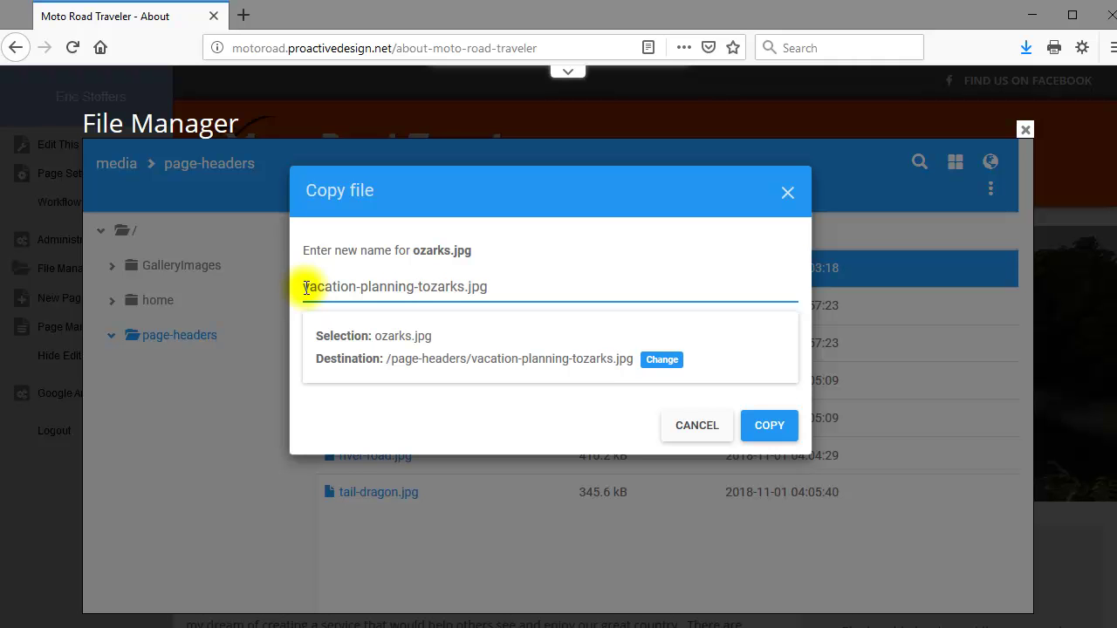
click(765, 426)
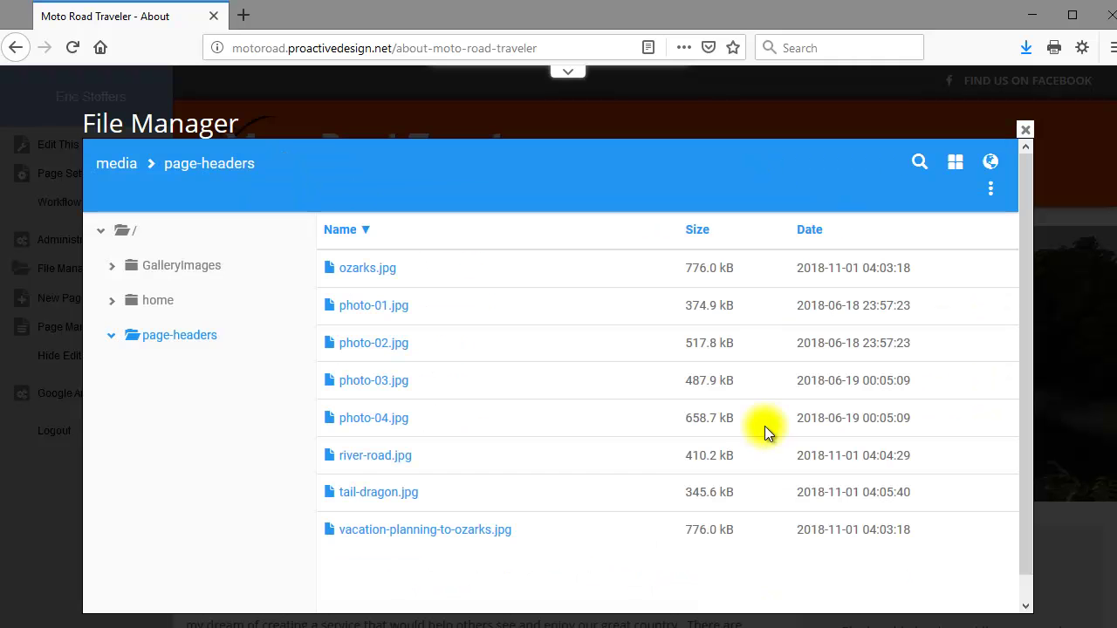
- Delete vacation-planning-to-ozarks.jpg from the page-headers folder and close the file manager
right_click(385, 534)
click(436, 502)
click(762, 298)
click(992, 157)
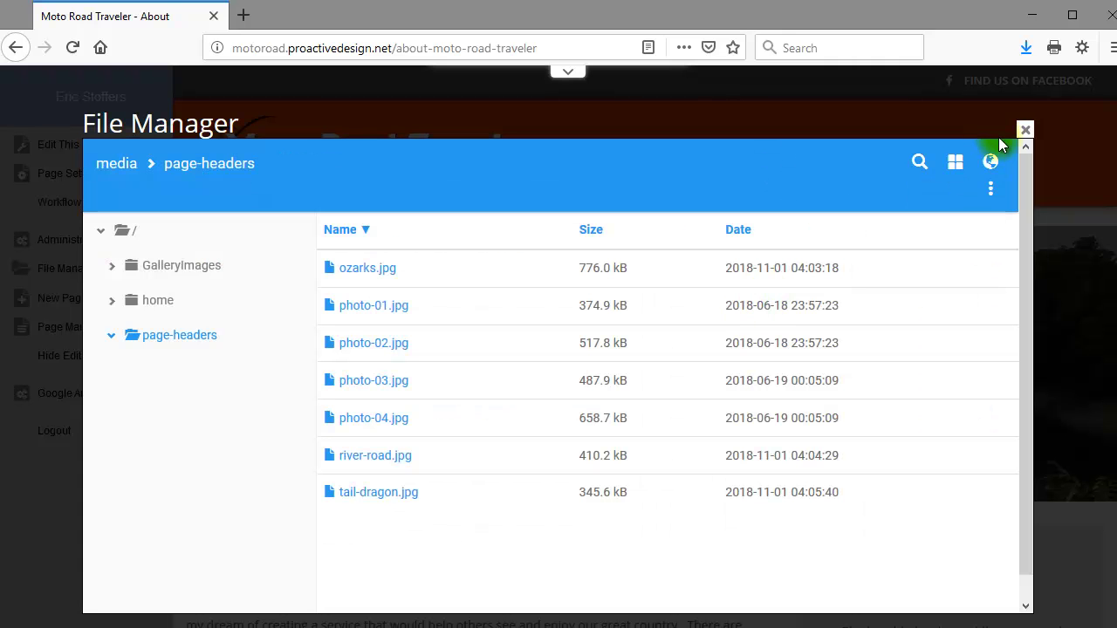
click(1025, 130)
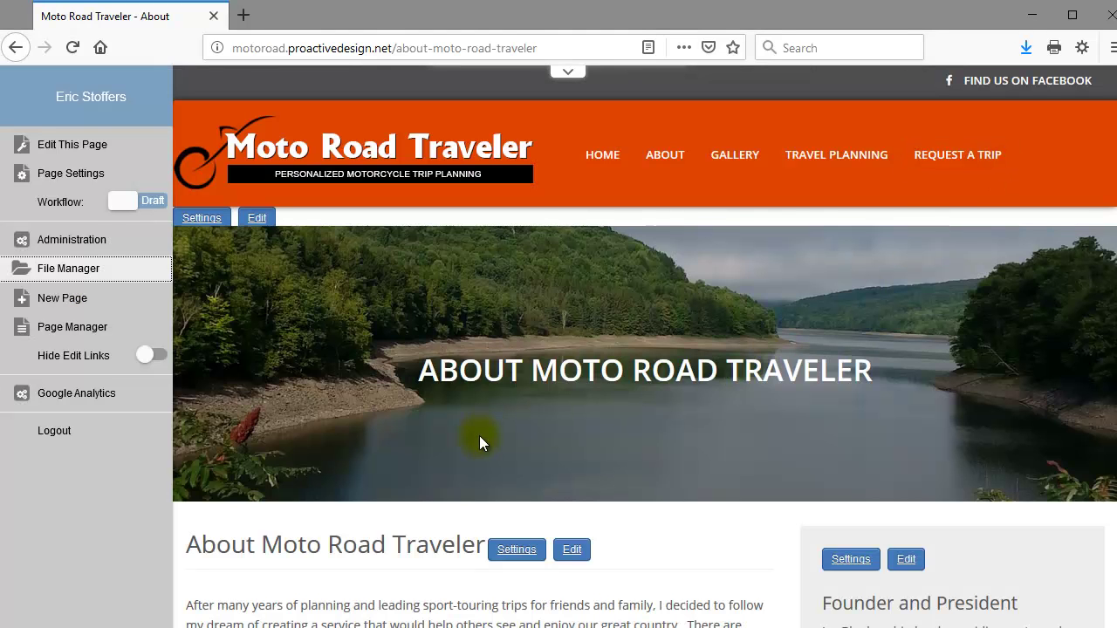